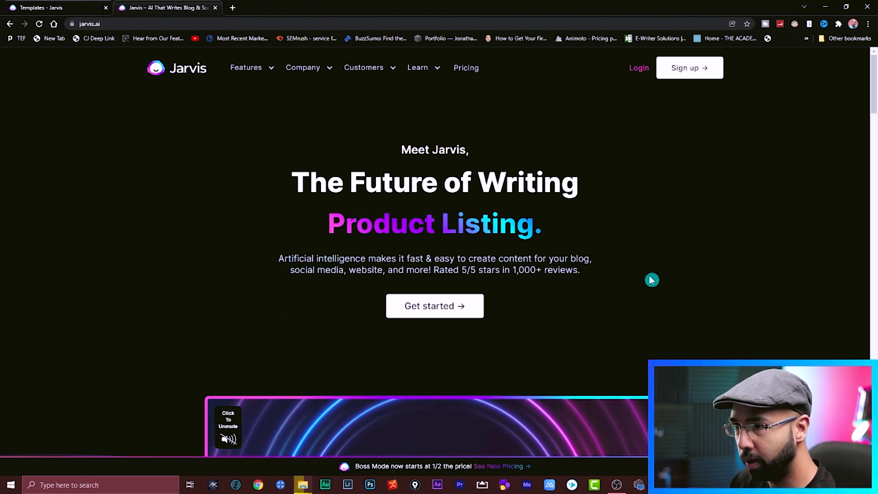
Look over the Jarvis.ai home page below its headline
scroll(278, 256, down, 1)
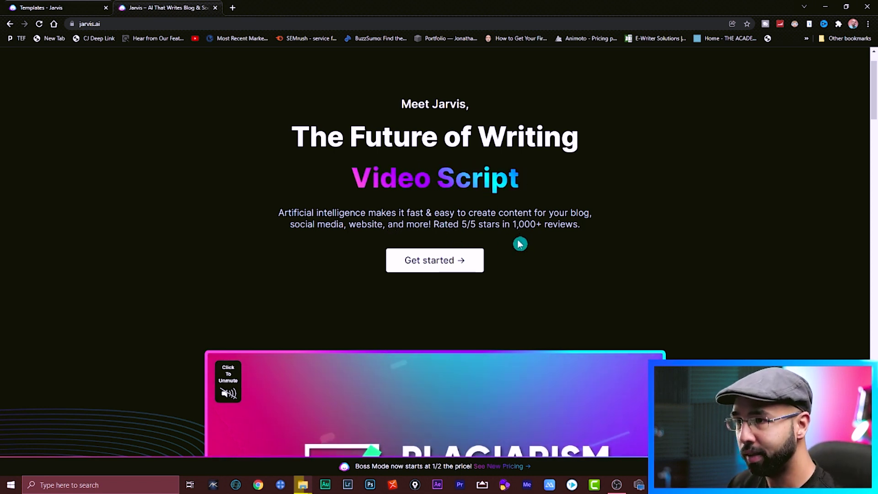
scroll(747, 179, down, 4)
scroll(746, 181, up, 1)
scroll(743, 185, down, 1)
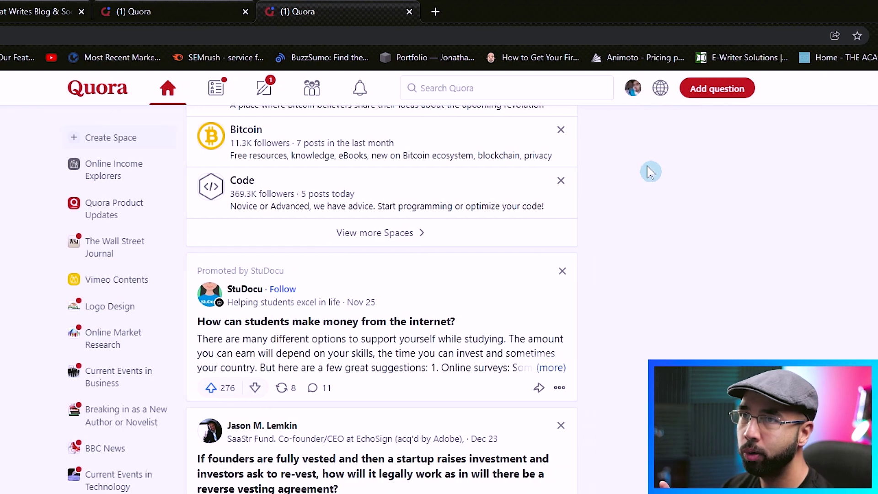
Go to Ads Manager from the Quora account and start a new campaign
click(628, 91)
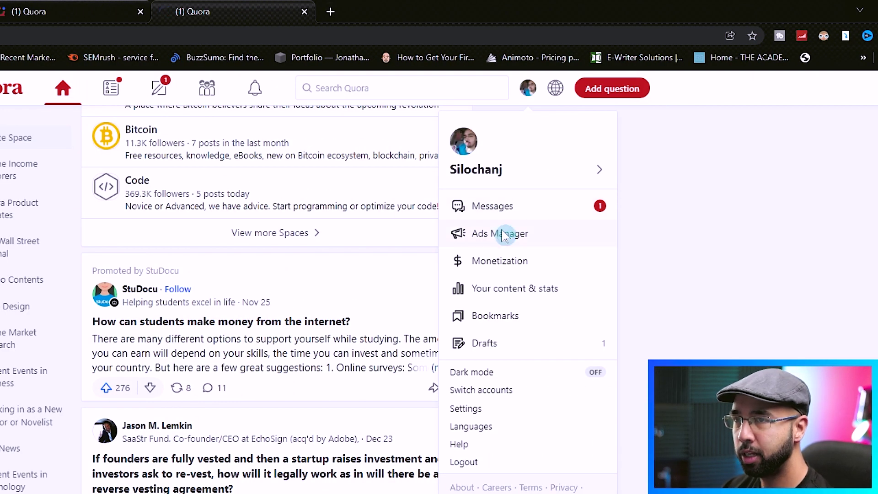
click(503, 236)
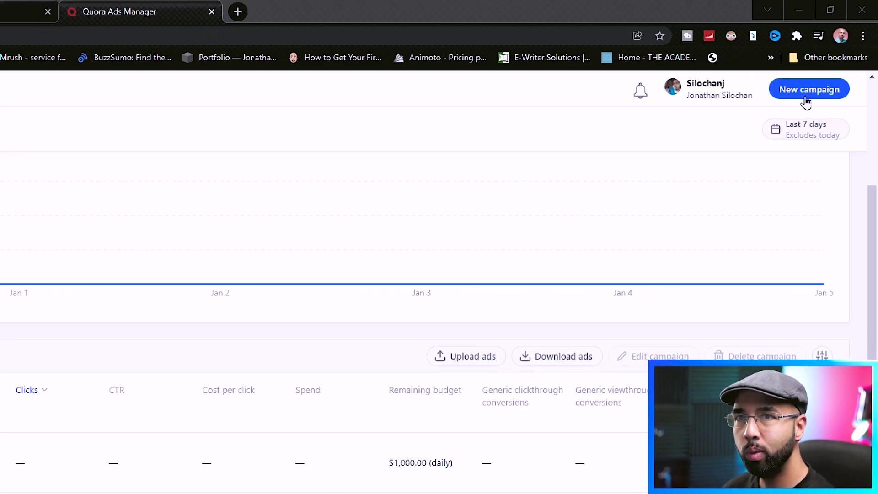
click(806, 101)
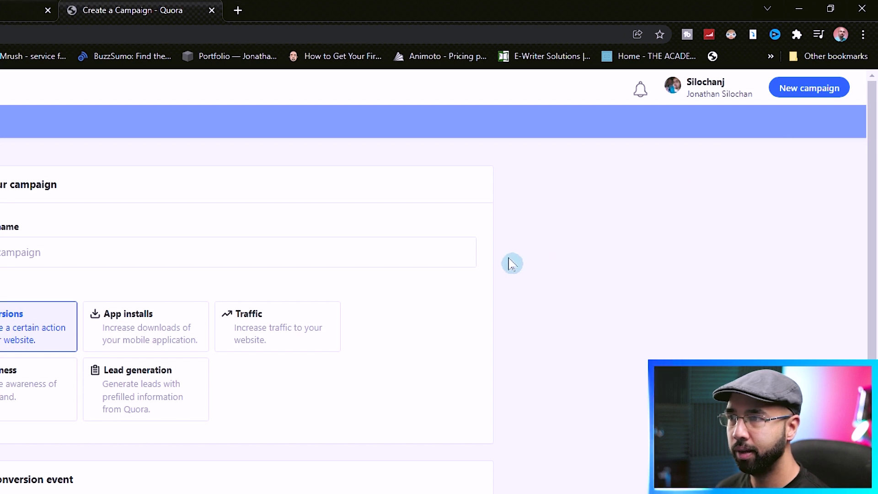
Name the campaign "GENTLE REMINDER TO SUBSCRIBE" and choose Generic as its conversion event
click(256, 240)
text(GENTLE REMI)
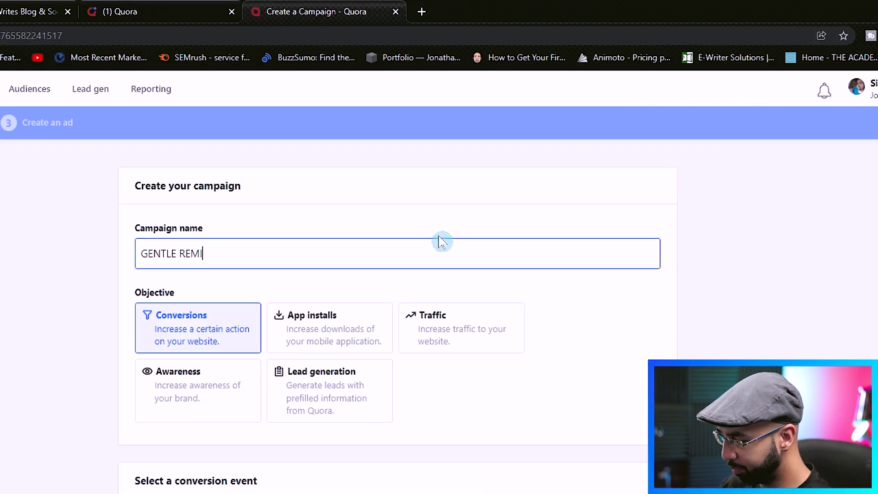
text(NDER TO SUBSCRIBE)
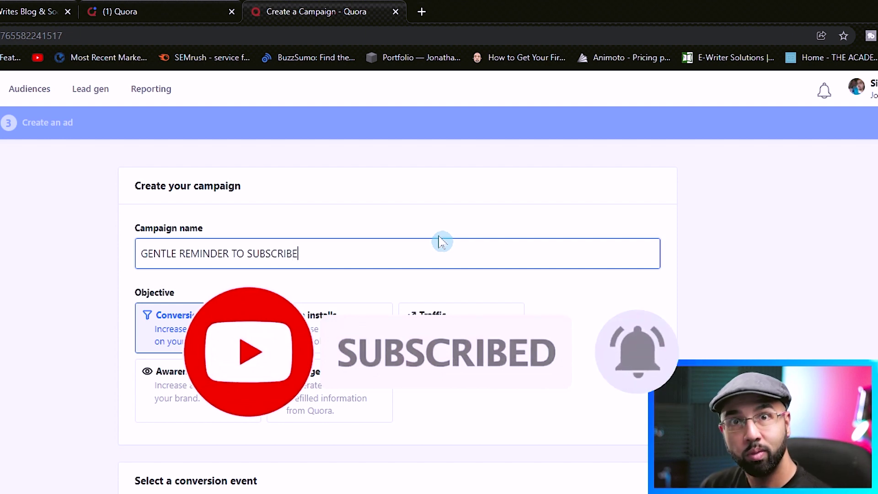
scroll(443, 241, down, 5)
click(446, 251)
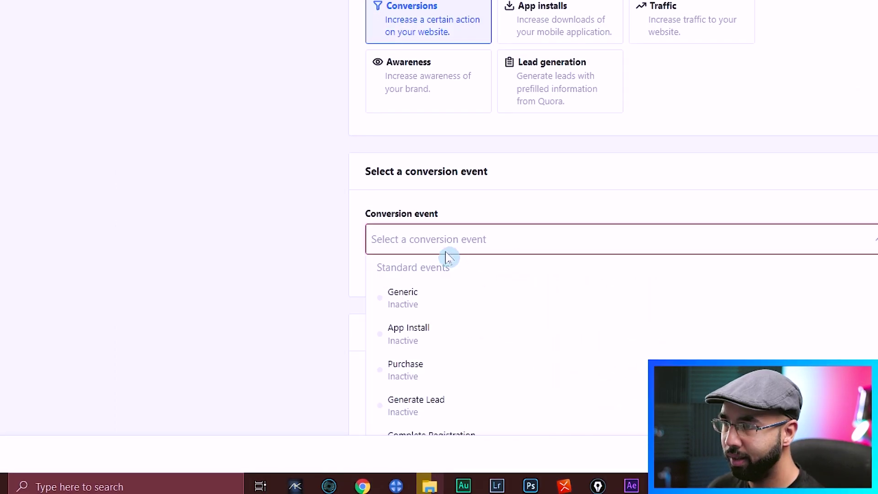
click(423, 299)
Set the campaign's daily maximum budget to US$ 100 and continue to the ad set
scroll(439, 320, down, 2)
click(446, 340)
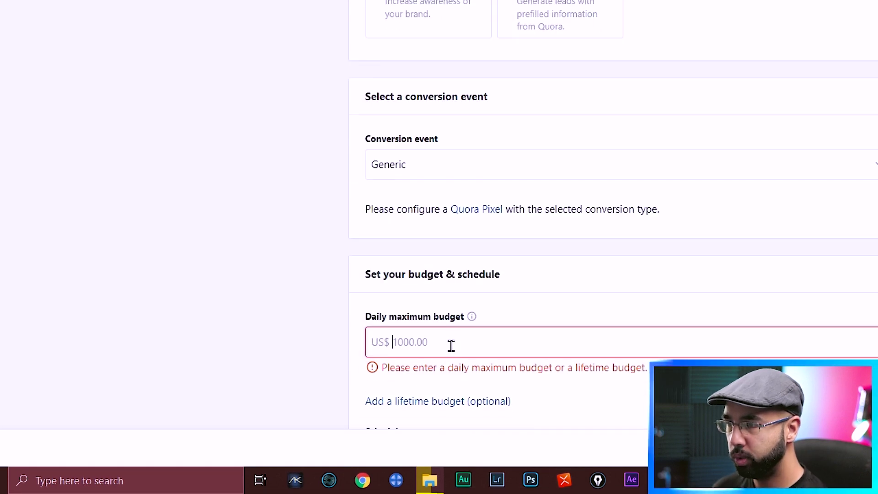
text(100)
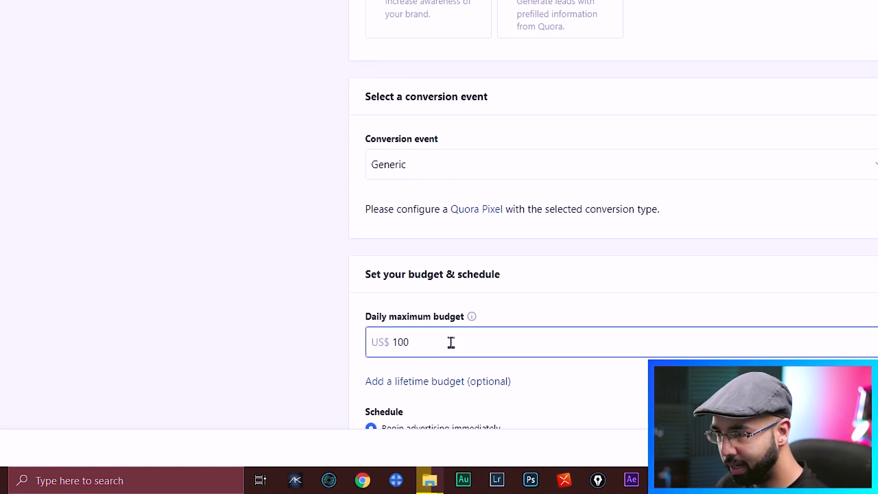
scroll(539, 310, down, 2)
click(814, 448)
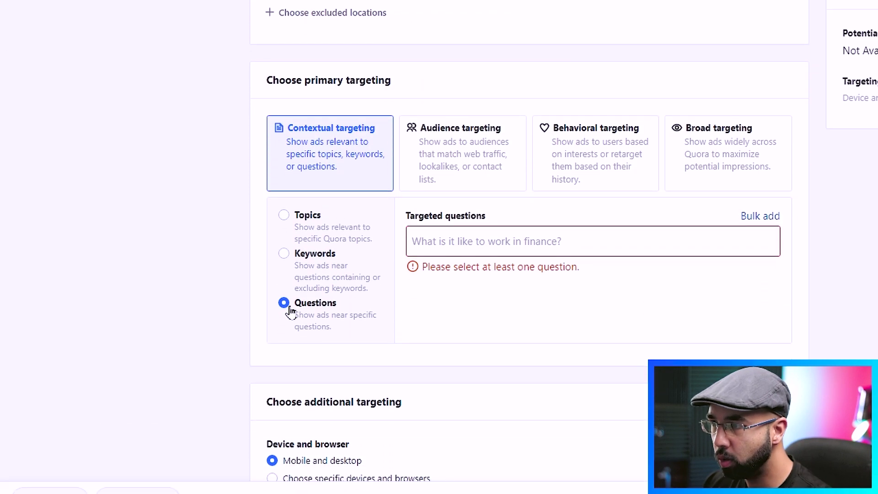
Bulk-search for questions to target in the ad set using the keyword "copywriting"
scroll(50, 255, down, 1)
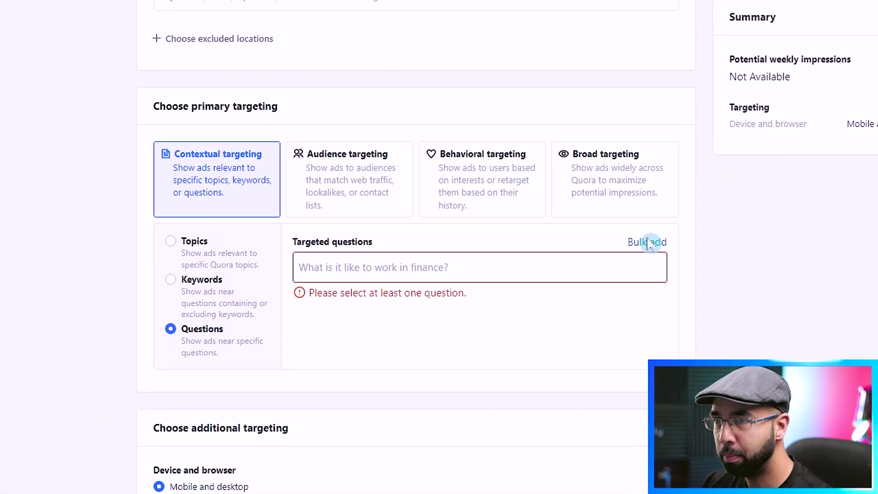
click(760, 164)
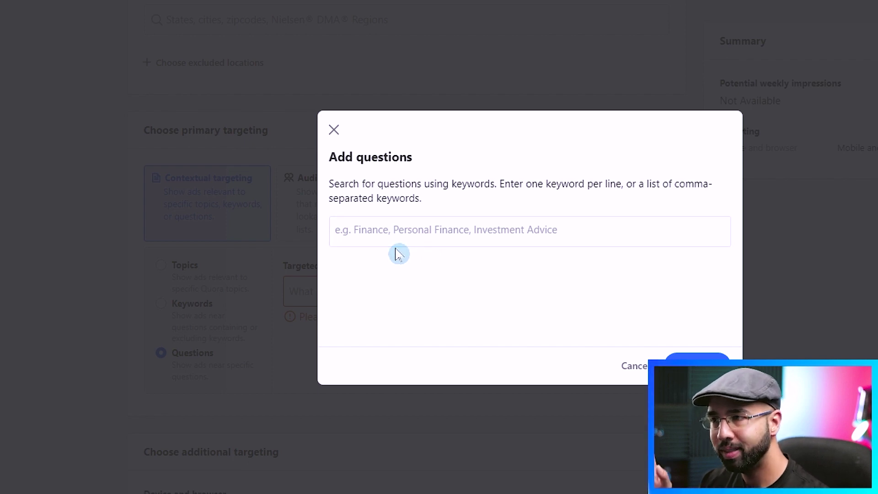
click(351, 253)
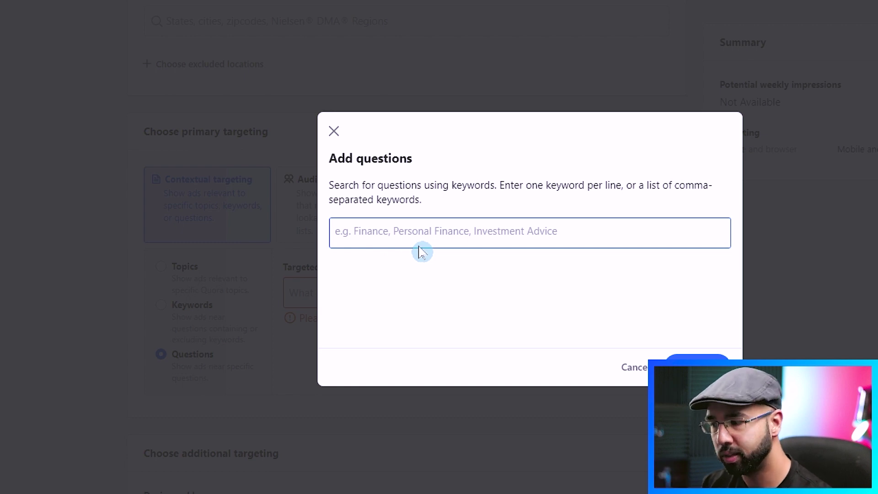
click(448, 265)
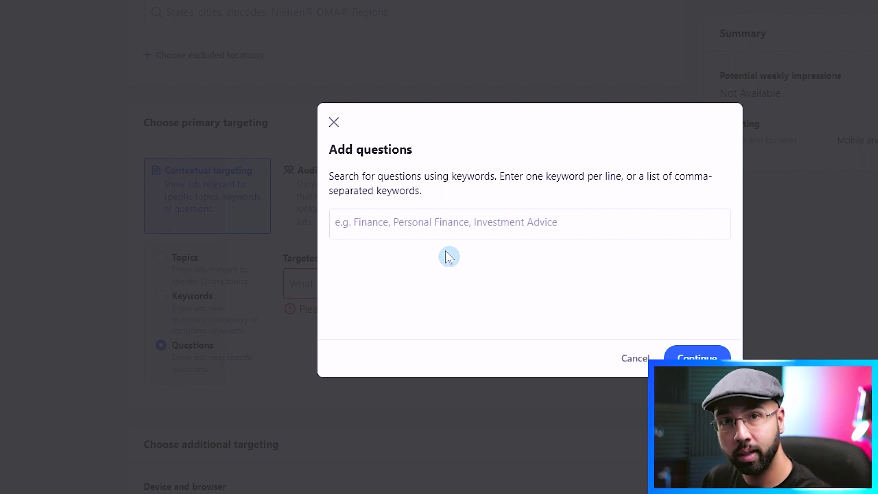
click(471, 228)
text(copywriting)
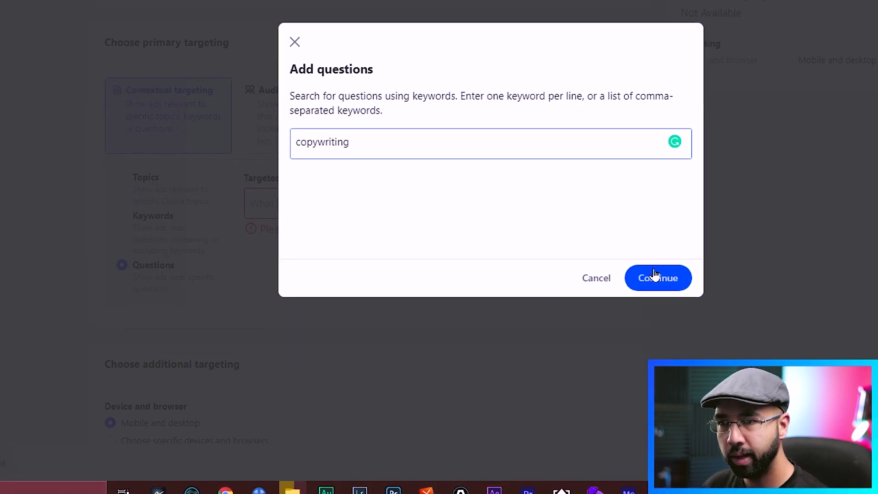
click(697, 372)
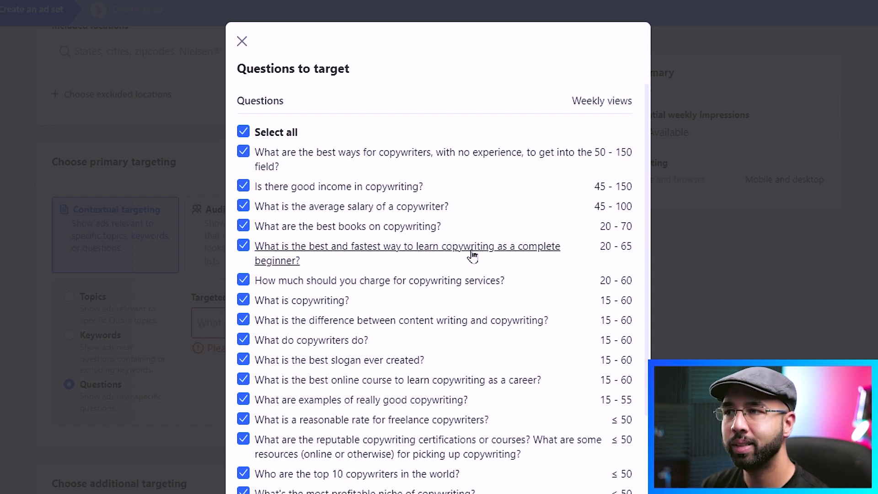
Review the copywriting questions and their weekly views, and open "What is a reasonable rate for freelance copywriters?" in a new tab
scroll(473, 257, down, 2)
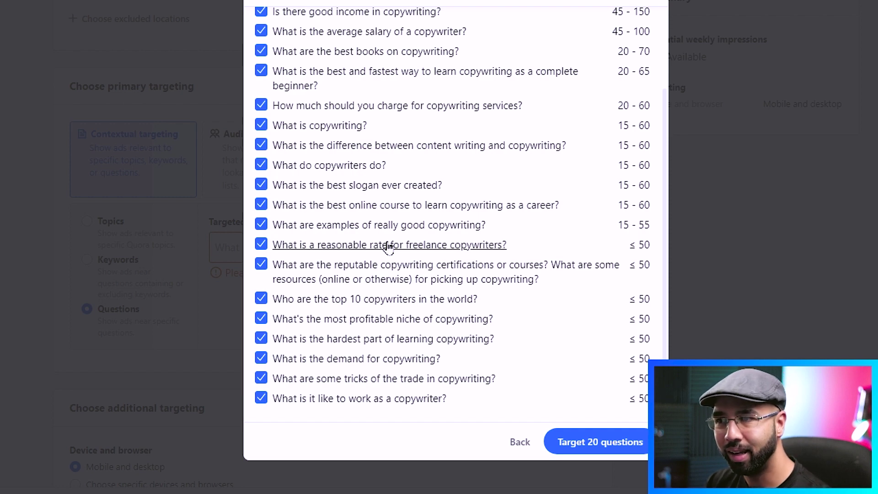
right_click(389, 249)
click(441, 252)
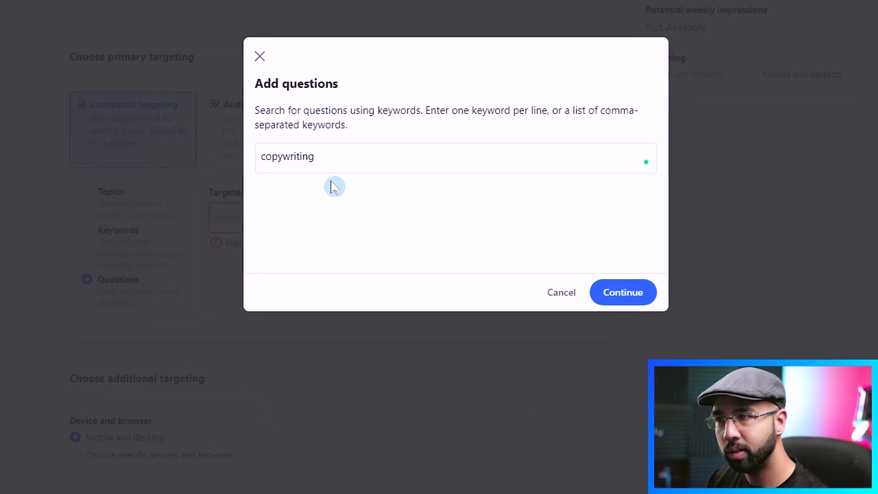
Replace the keyword in the Add questions search with "blog post"
key(ctrl+a)
text(blog)
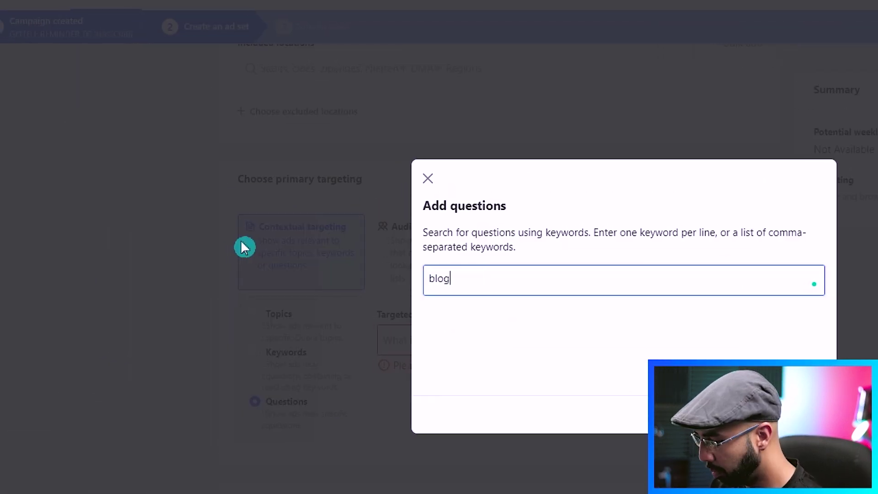
text( post)
key(Return)
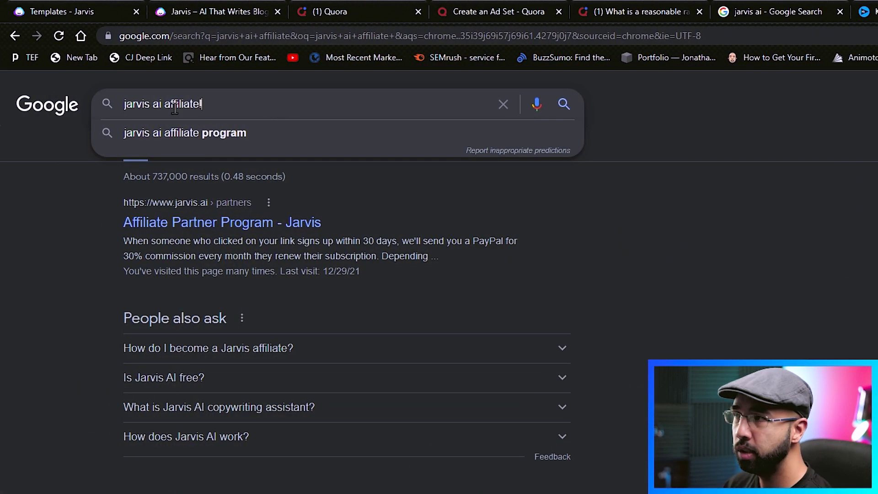
Search Google for "jarvis ai affiliate program" and look through Jarvis's Affiliate Partner Program page down to its questions section
click(197, 132)
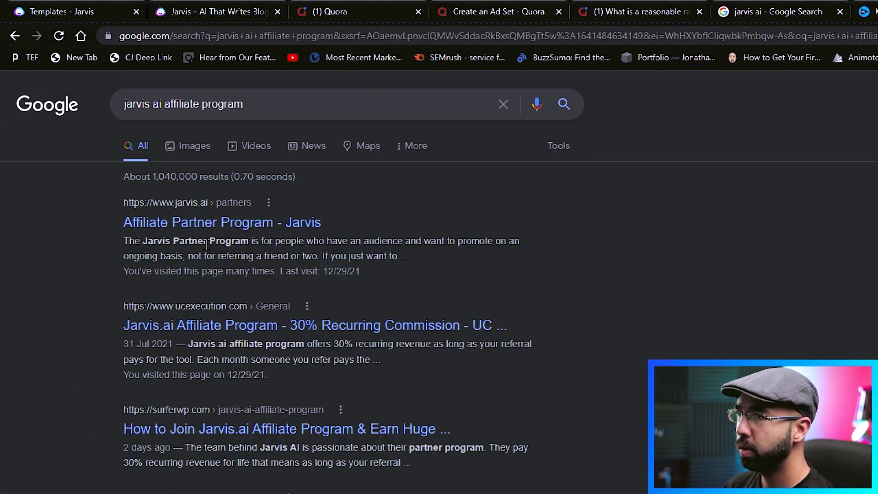
click(198, 222)
scroll(584, 261, down, 10)
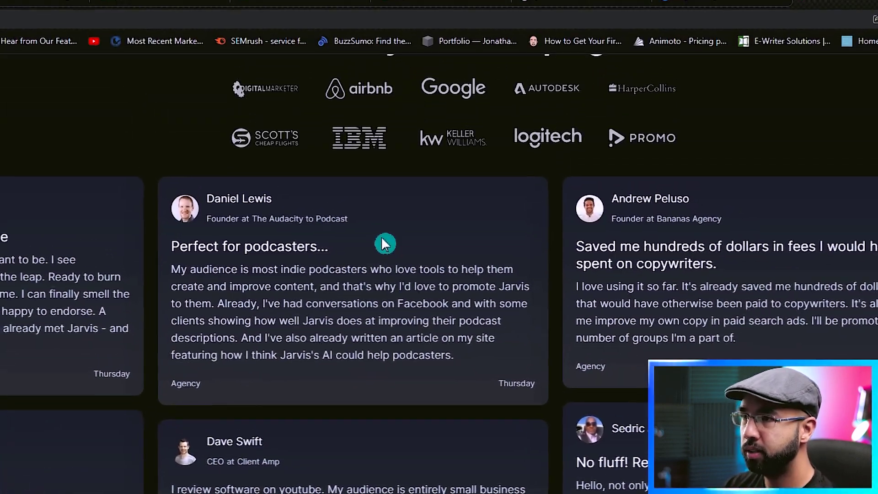
scroll(388, 255, down, 5)
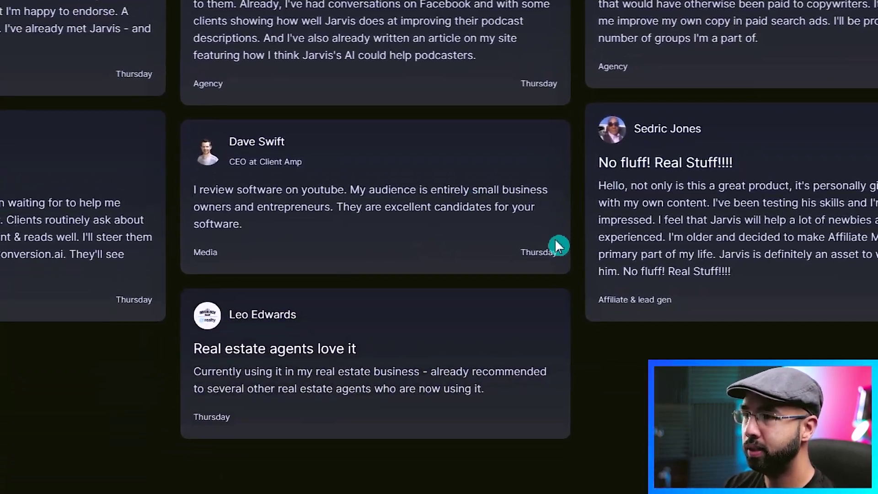
scroll(559, 190, down, 10)
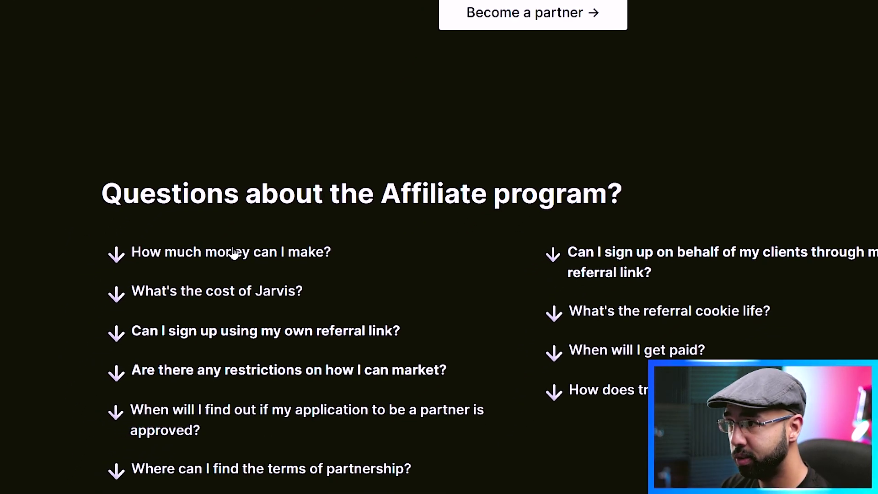
Read the affiliate program answers to "How much money can I make?" and "When will I get paid?"
click(227, 255)
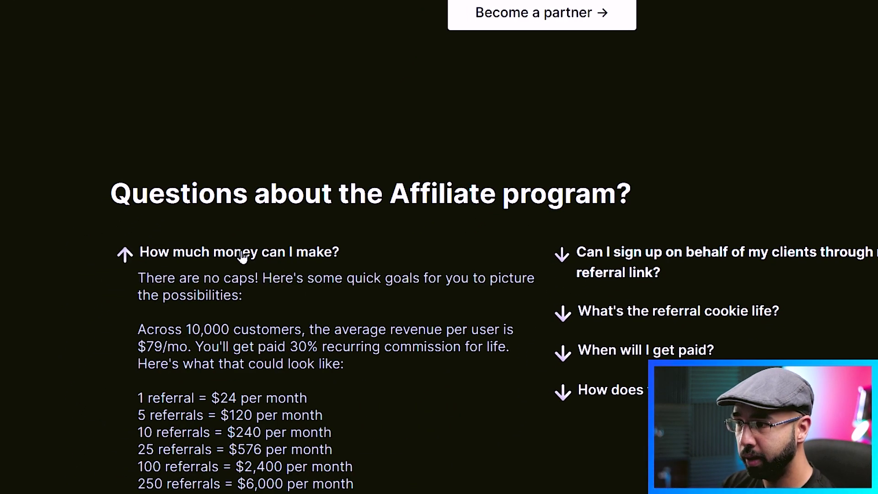
click(638, 351)
scroll(664, 336, down, 9)
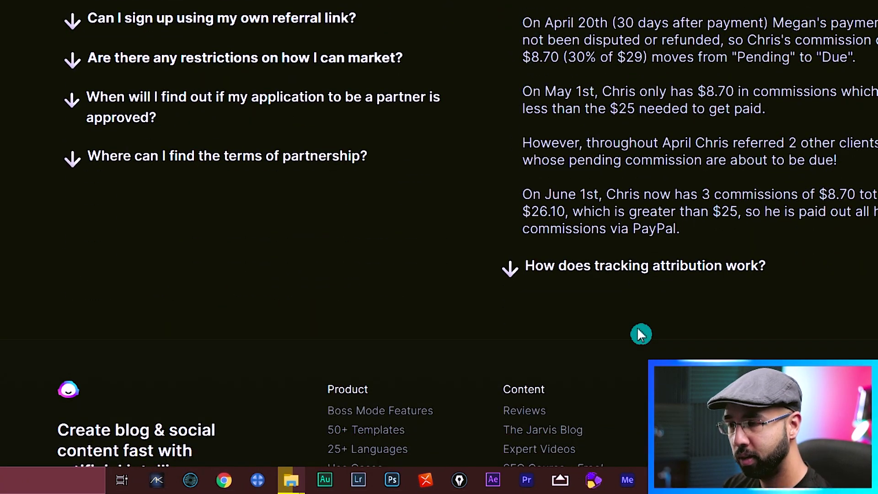
Open the Jarvis affiliate partner application and review its requirements and form fields
scroll(641, 334, up, 20)
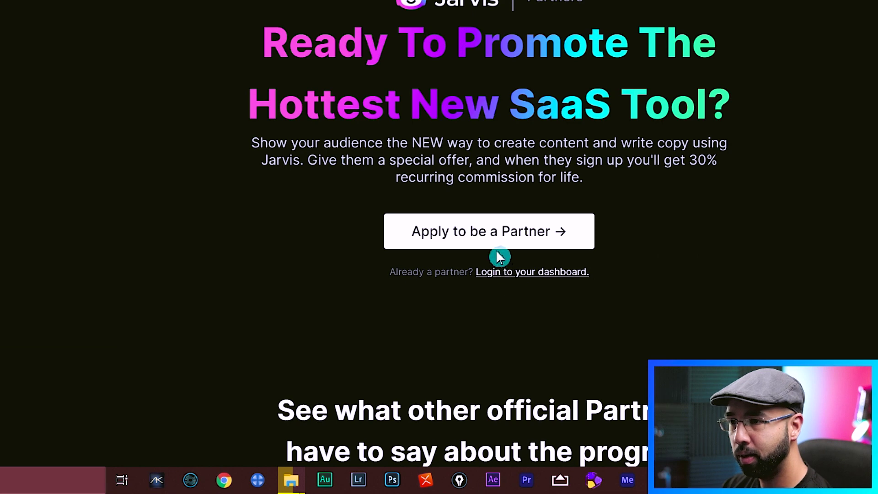
click(492, 247)
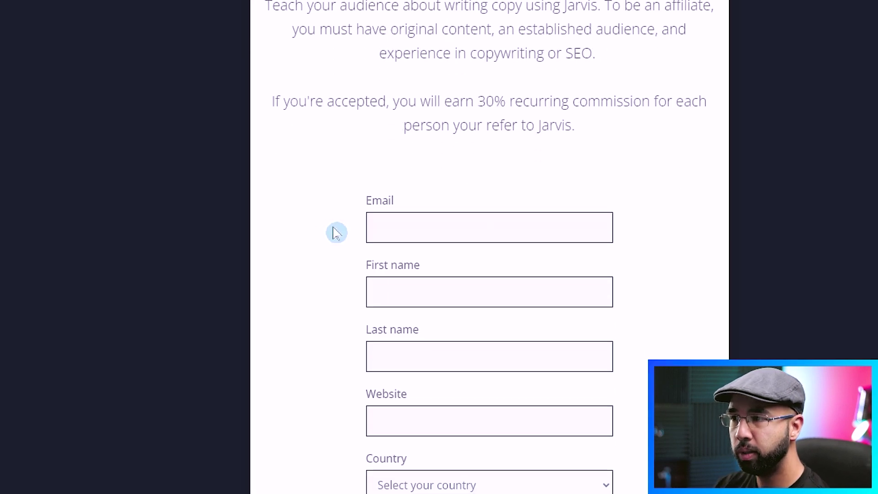
scroll(337, 247, down, 5)
scroll(337, 247, down, 10)
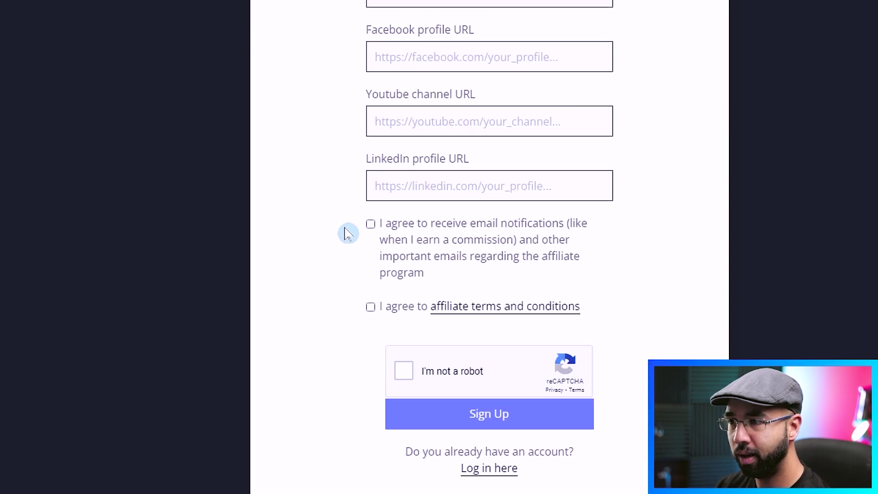
scroll(414, 155, up, 15)
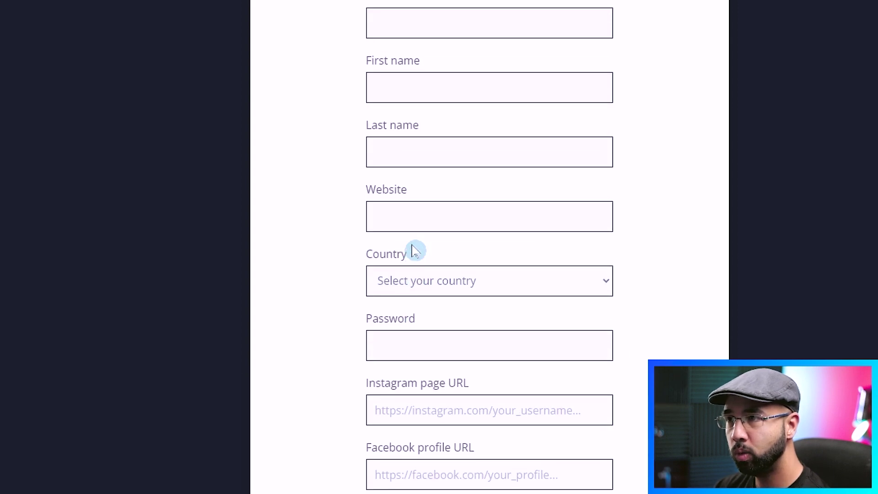
scroll(435, 248, up, 1)
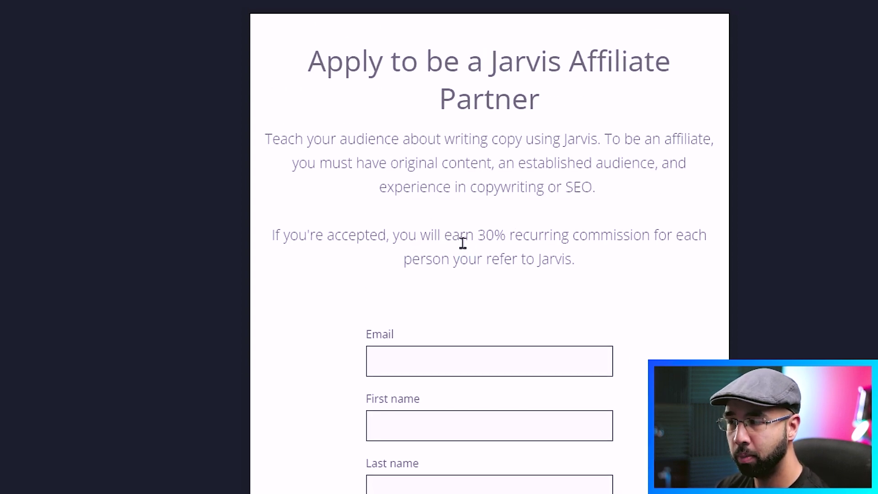
click(505, 245)
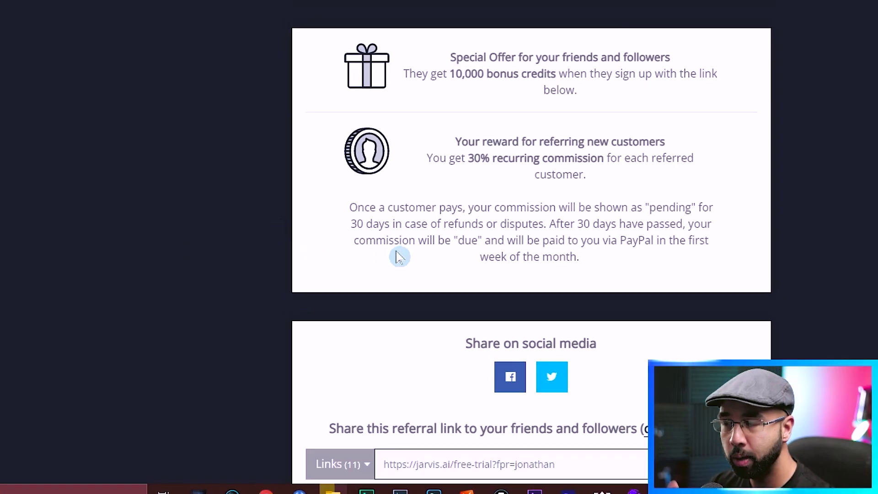
Select the full referral link in the sharing section of the Jarvis affiliate dashboard
scroll(711, 284, down, 3)
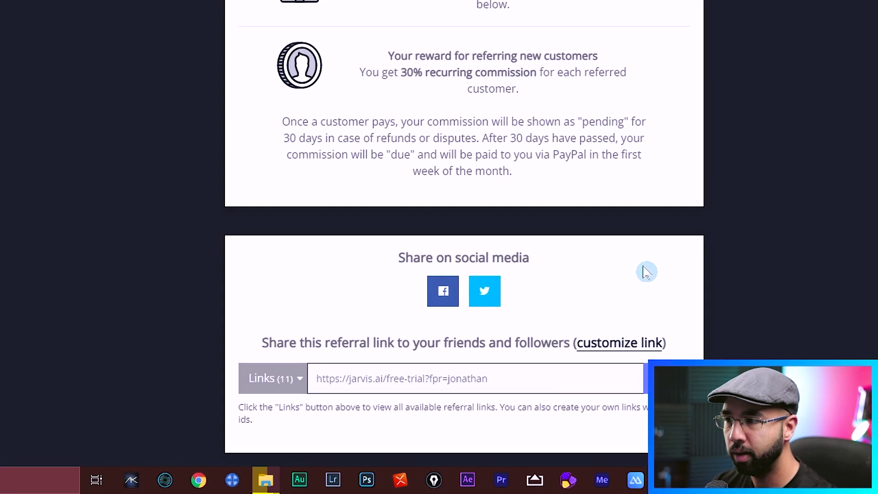
click(547, 258)
drag(542, 249, 255, 297)
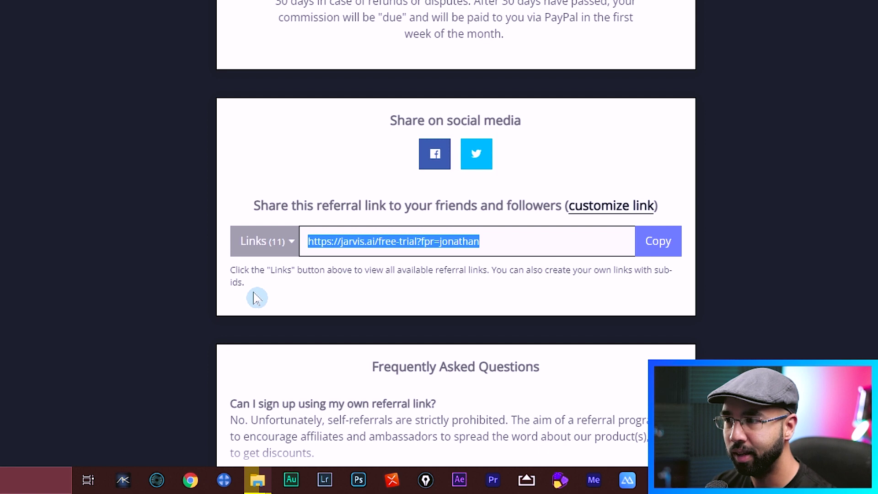
Open the question "How long does it take to write a typical blog post?" from the targeting list in its own tab
click(515, 251)
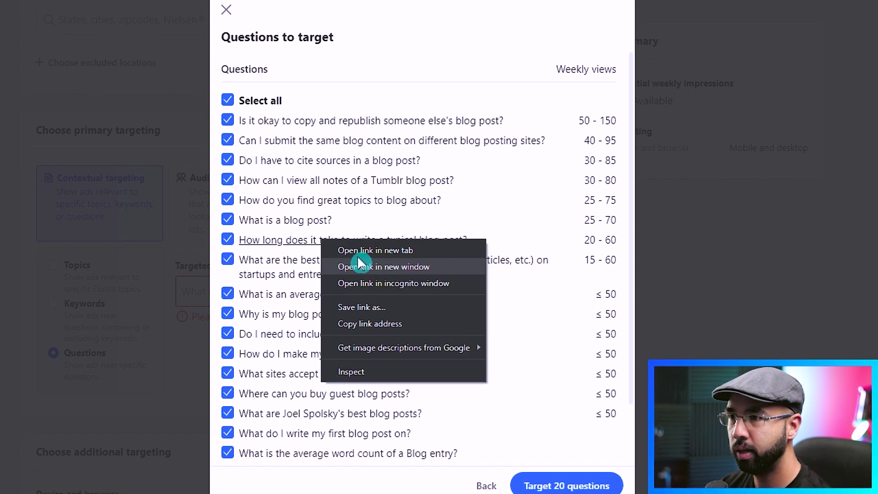
click(363, 260)
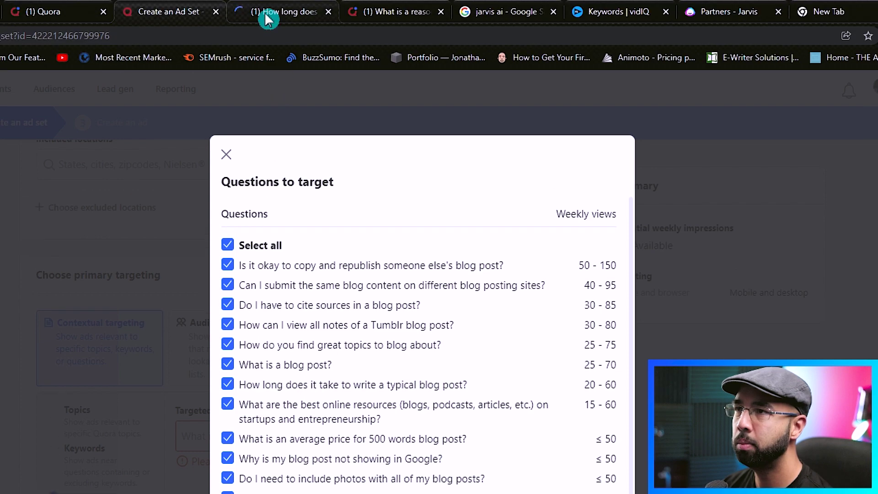
click(268, 18)
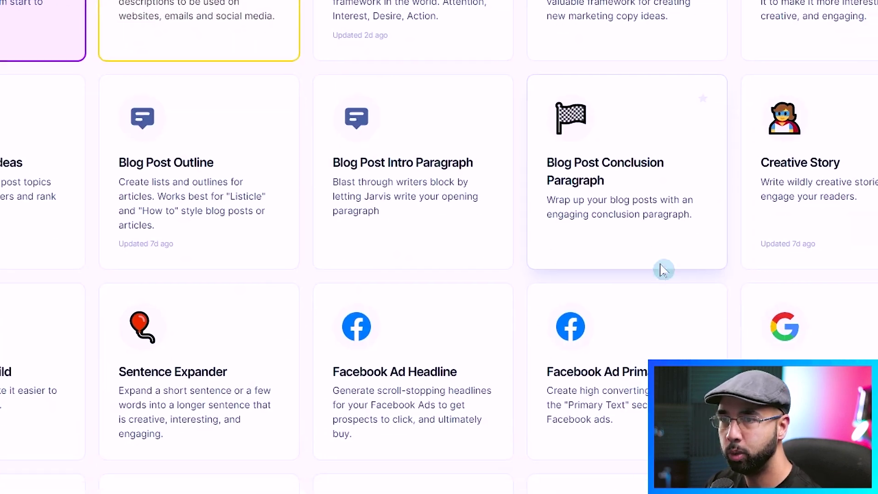
Browse the Jarvis templates, filter them to New, and open the Quora Answers template
scroll(654, 266, down, 10)
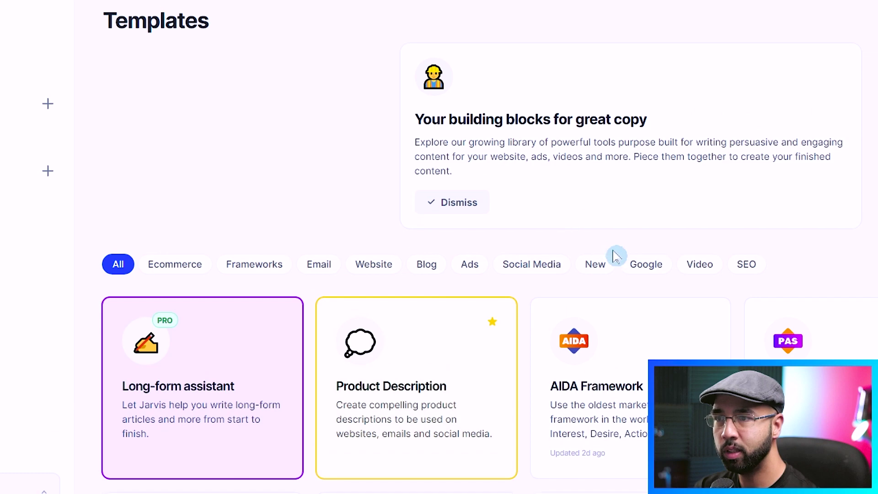
click(595, 246)
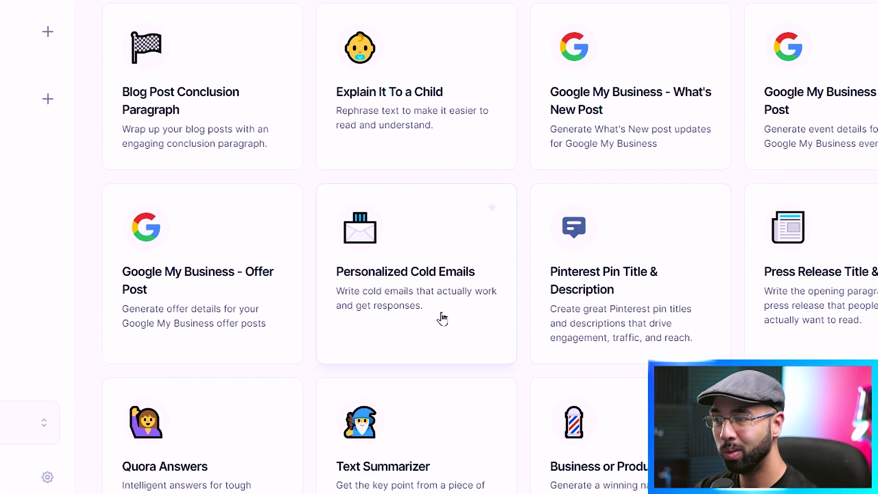
scroll(467, 314, down, 5)
click(259, 249)
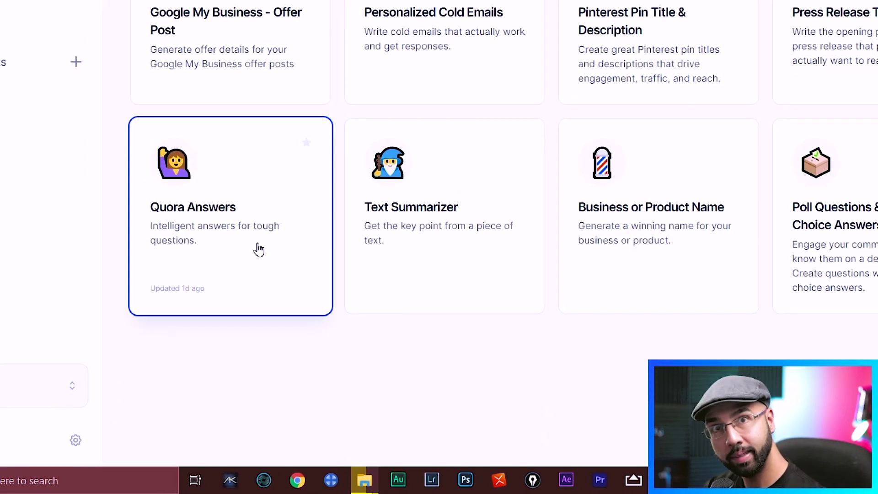
click(258, 250)
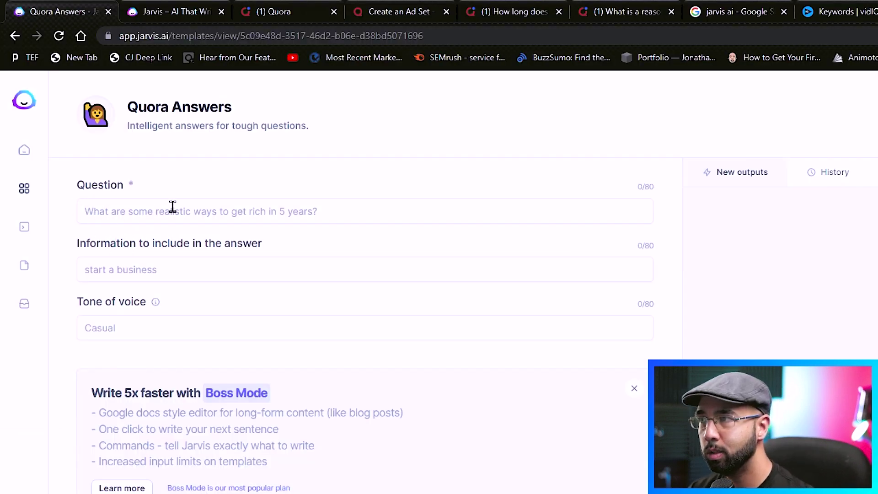
Copy the Quora question "How long does it take to write a typical blog post?" into the template's Question field
click(541, 24)
drag(649, 175, 607, 178)
drag(318, 197, 275, 178)
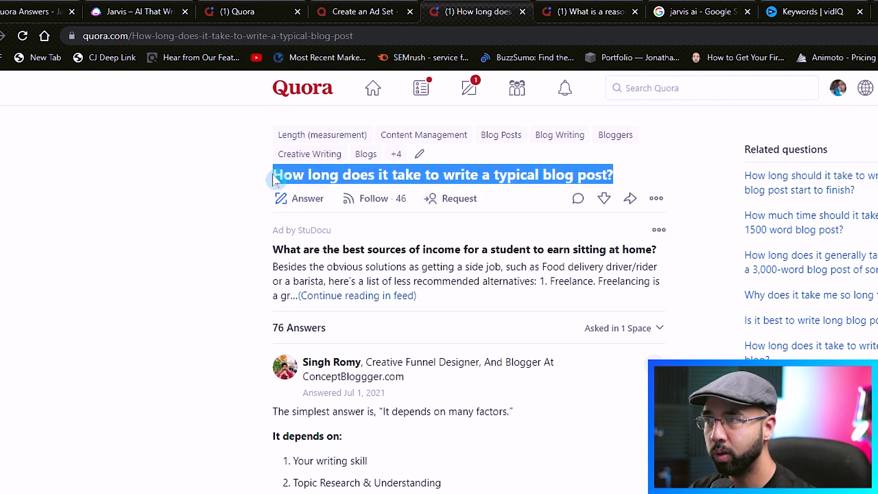
right_click(283, 175)
click(306, 183)
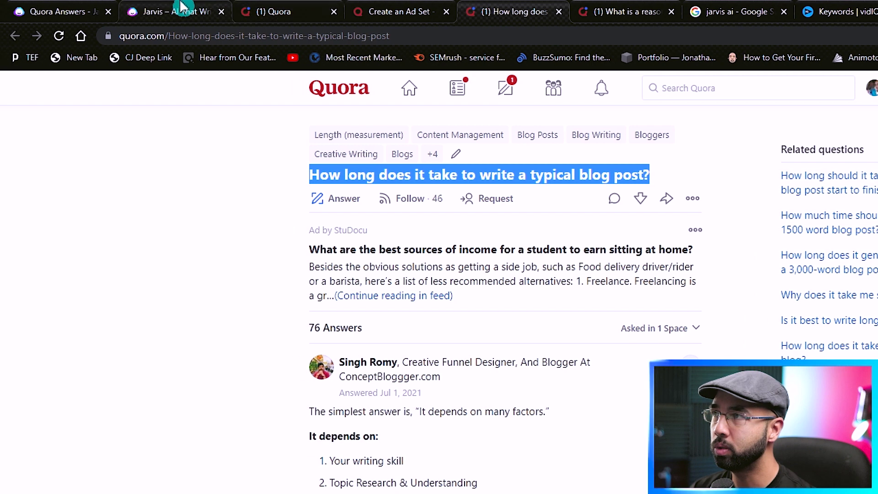
click(32, 12)
click(132, 208)
right_click(131, 190)
click(193, 258)
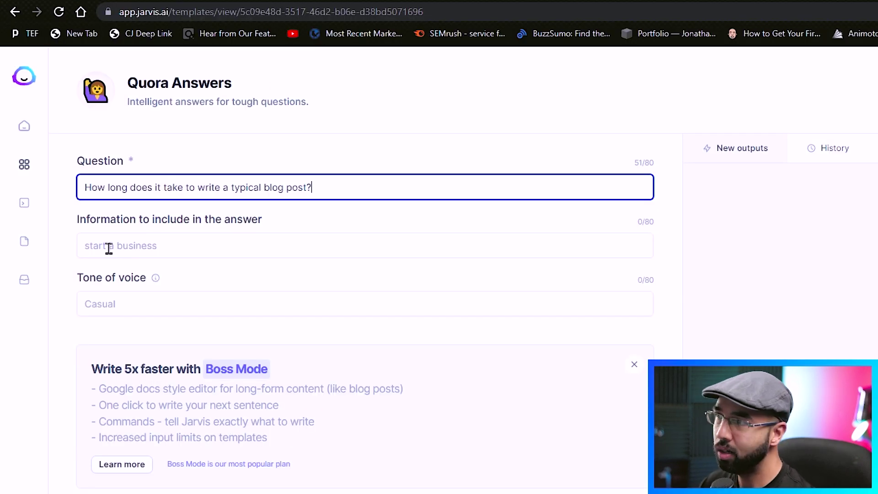
Set the information to include to "Jarvis AI" and generate 3 answer outputs
click(204, 241)
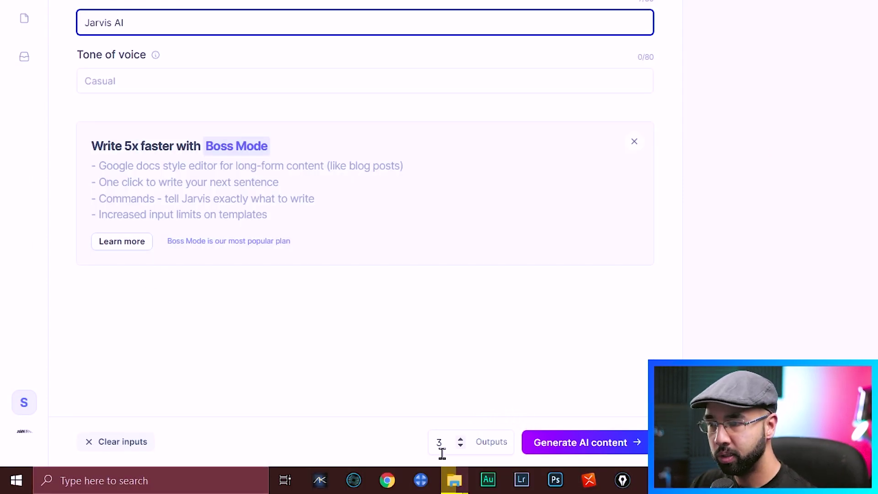
double_click(461, 445)
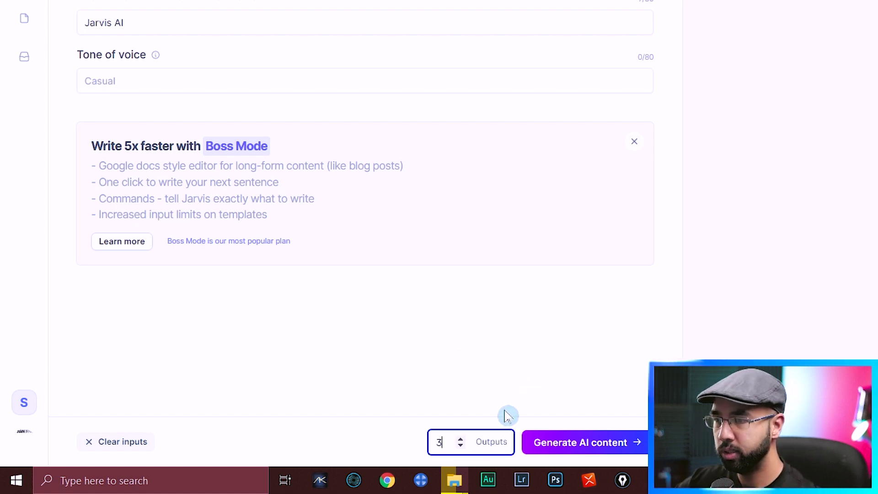
click(586, 443)
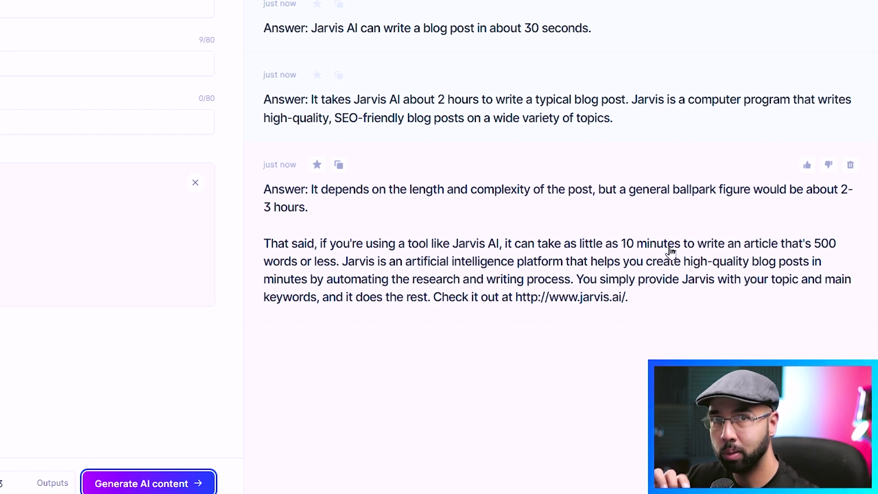
Open the generated answer that begins "It depends on the length and complexity" for editing and select its closing web address
click(499, 264)
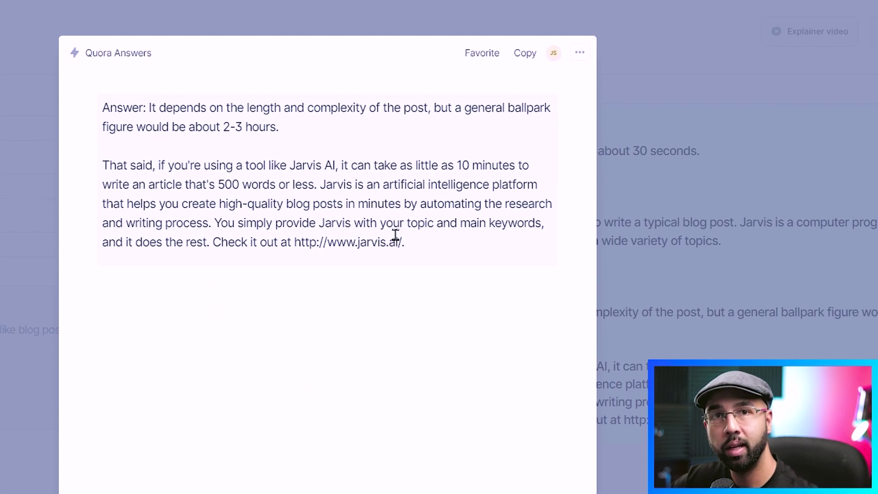
drag(210, 214, 87, 108)
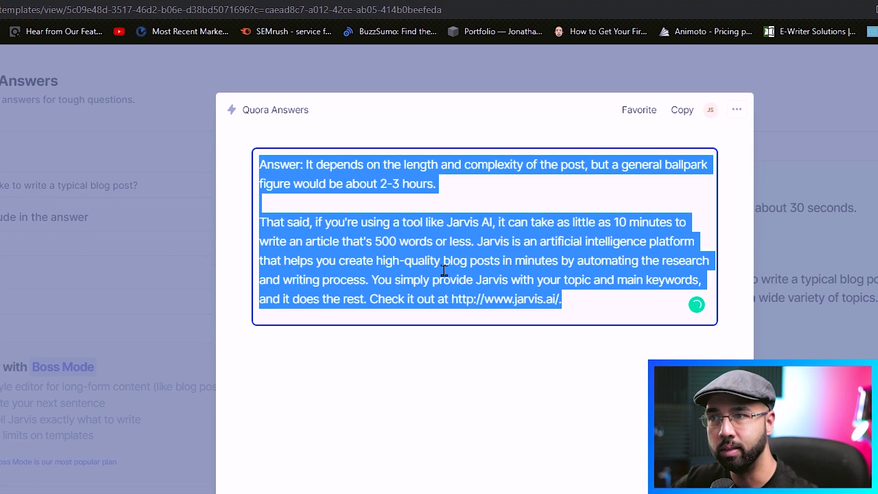
click(569, 294)
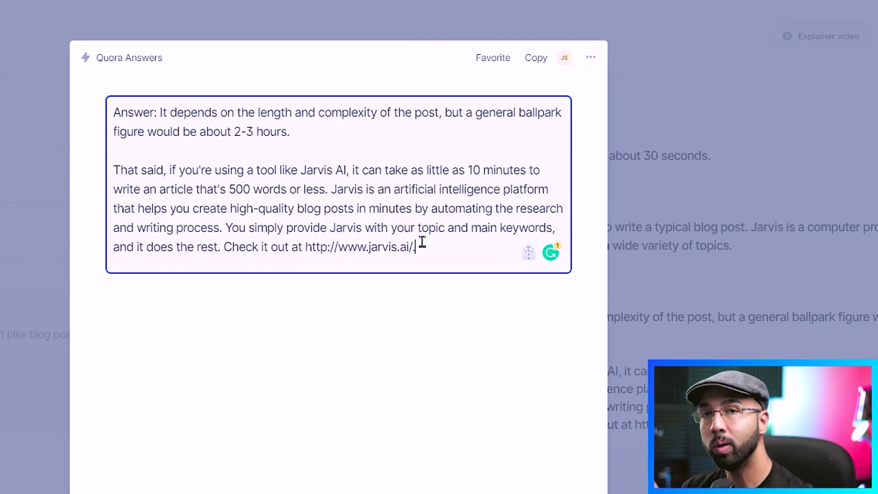
drag(437, 247, 357, 262)
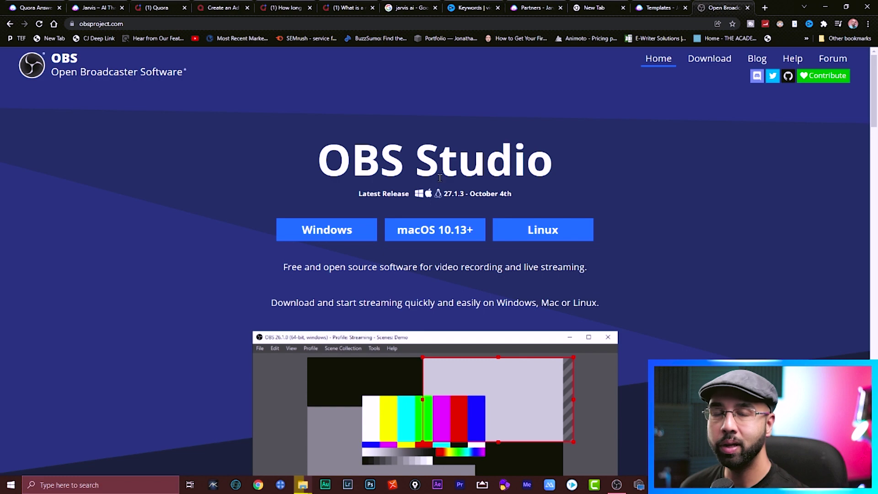
Look over the OBS Studio homepage and view the Blog category of the Jarvis templates
scroll(215, 358, down, 6)
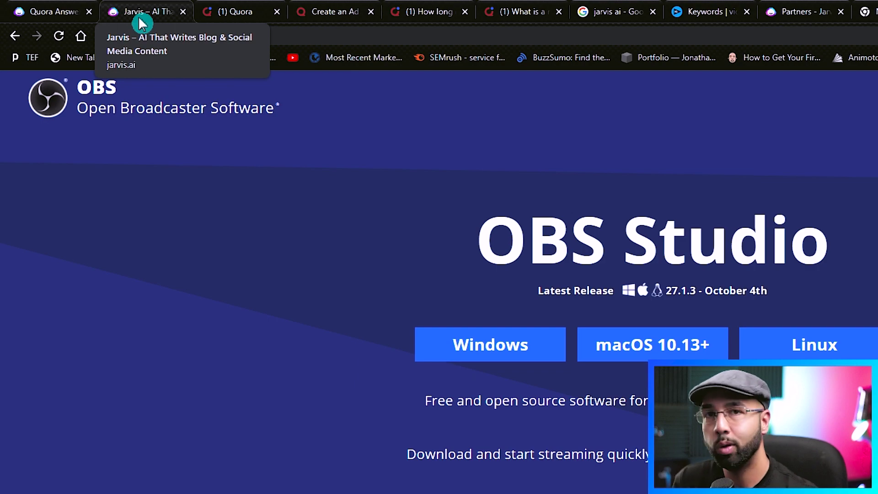
click(139, 18)
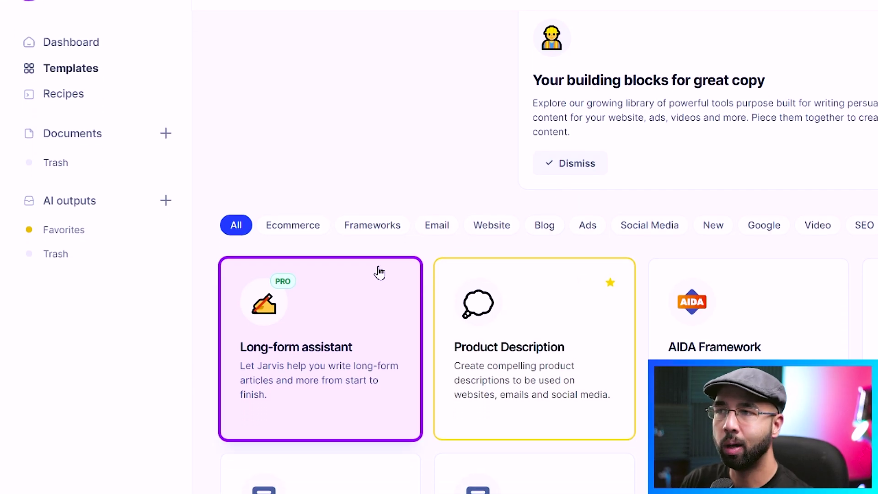
click(547, 236)
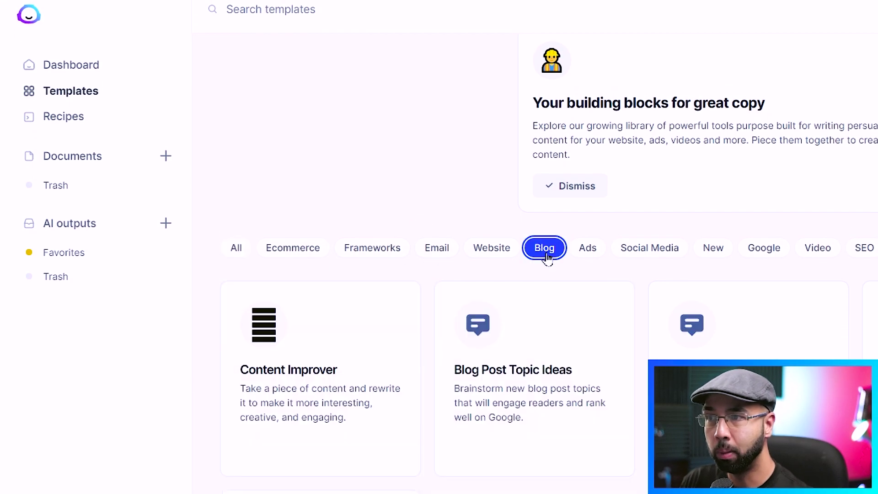
scroll(548, 259, down, 3)
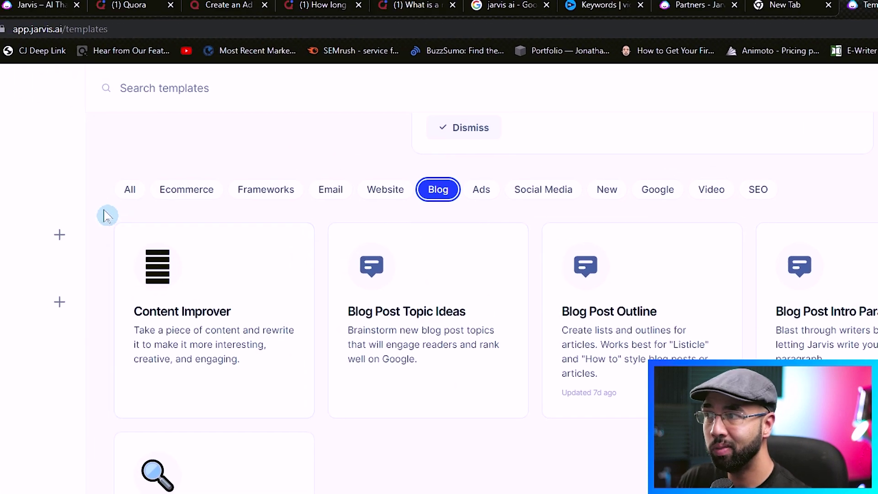
Create a new Jarvis document and read through the article text generated in it
click(166, 243)
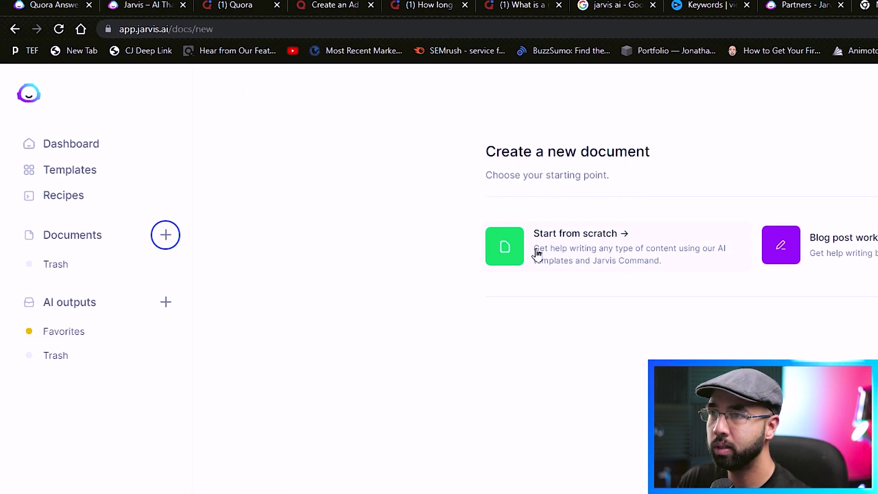
click(10, 136)
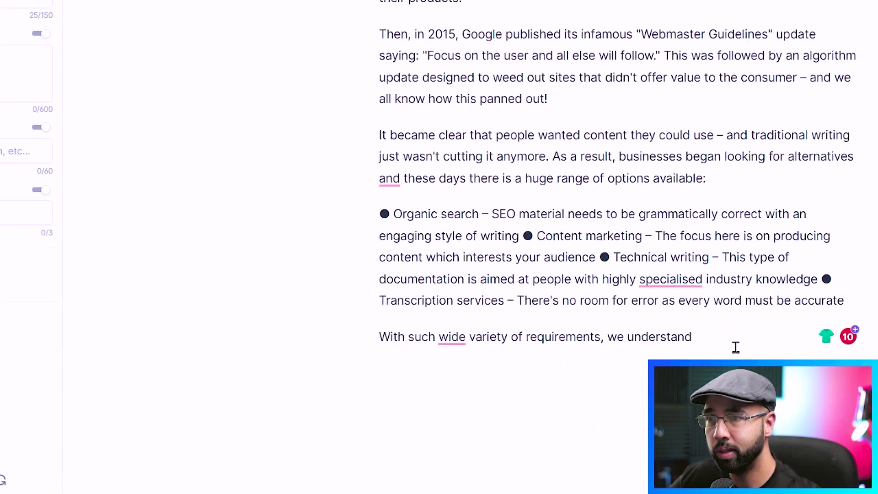
scroll(704, 254, up, 10)
scroll(699, 254, down, 6)
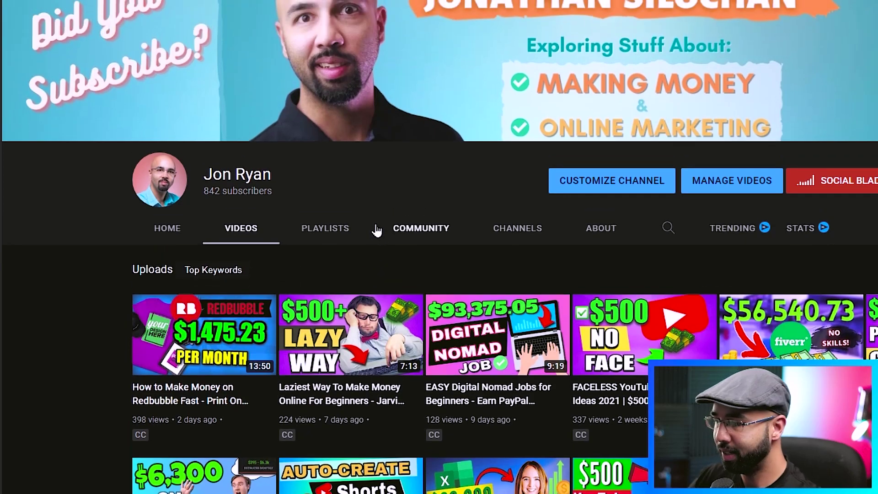
Find the video "Jarvis Ai Tutorial to Automatically write a Blog Post" among the YouTube channel's uploads and open it
scroll(380, 278, up, 1)
scroll(353, 217, down, 2)
scroll(349, 228, up, 1)
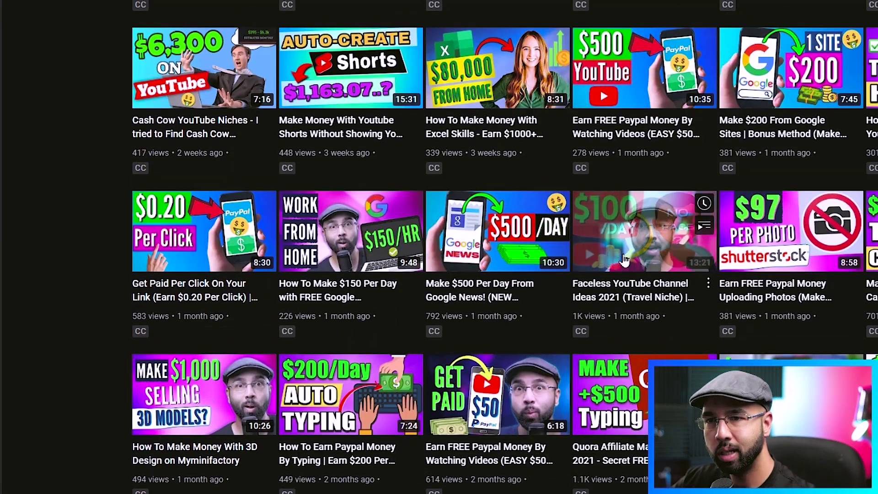
scroll(625, 260, down, 8)
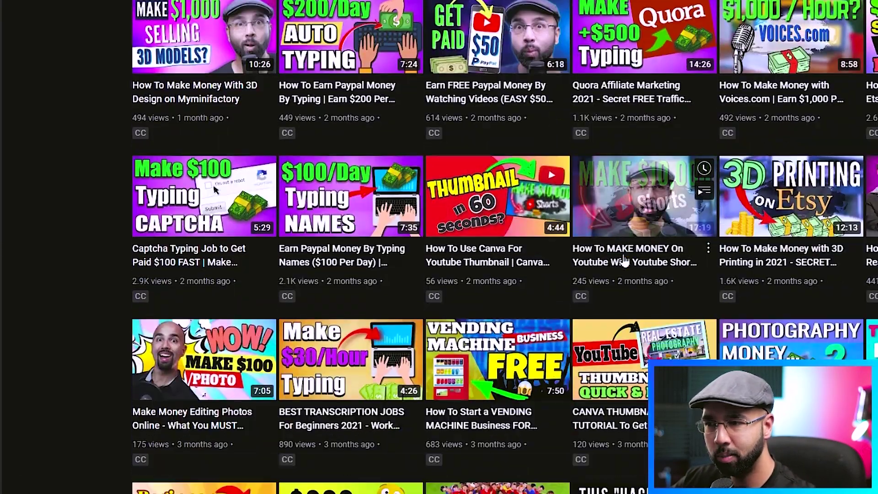
scroll(625, 259, down, 8)
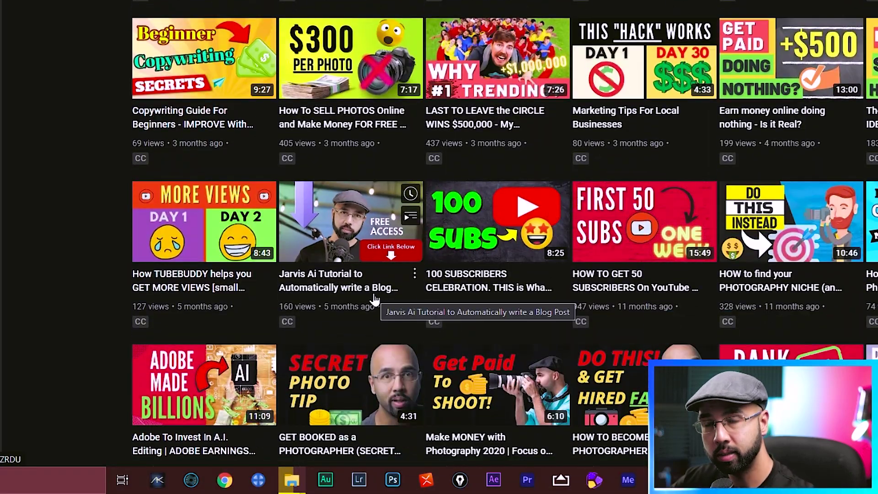
click(392, 319)
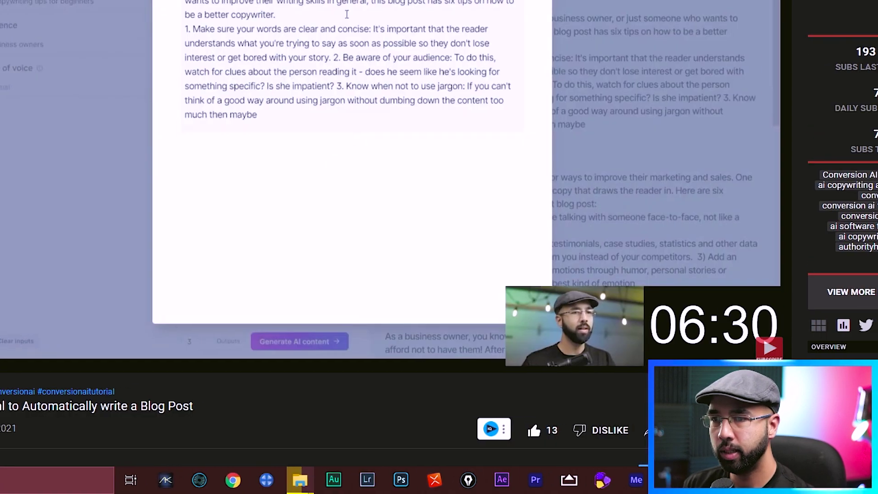
click(633, 427)
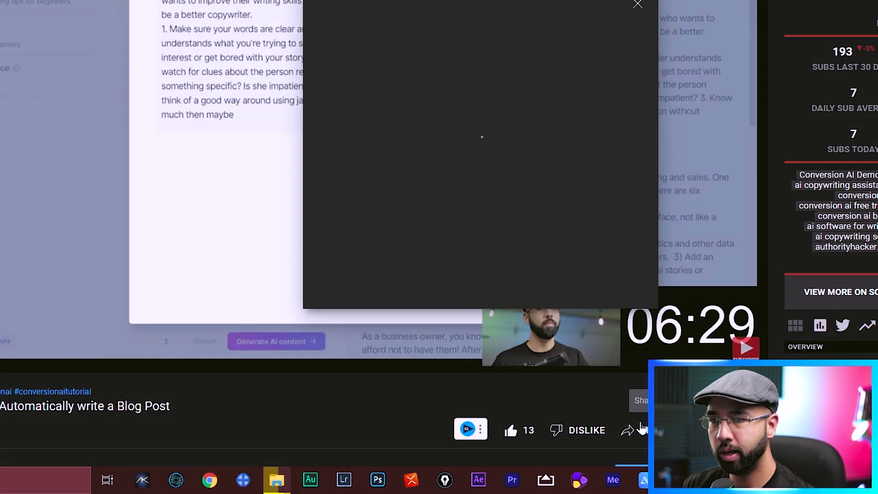
click(615, 237)
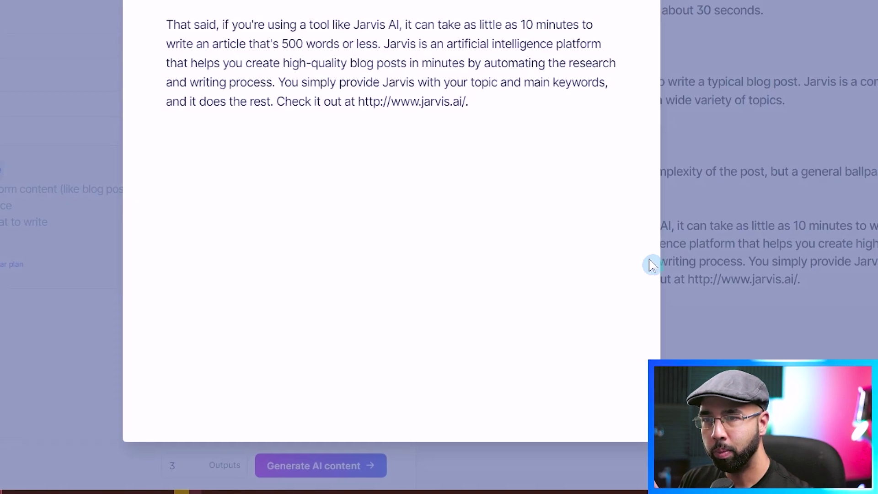
drag(498, 103, 394, 112)
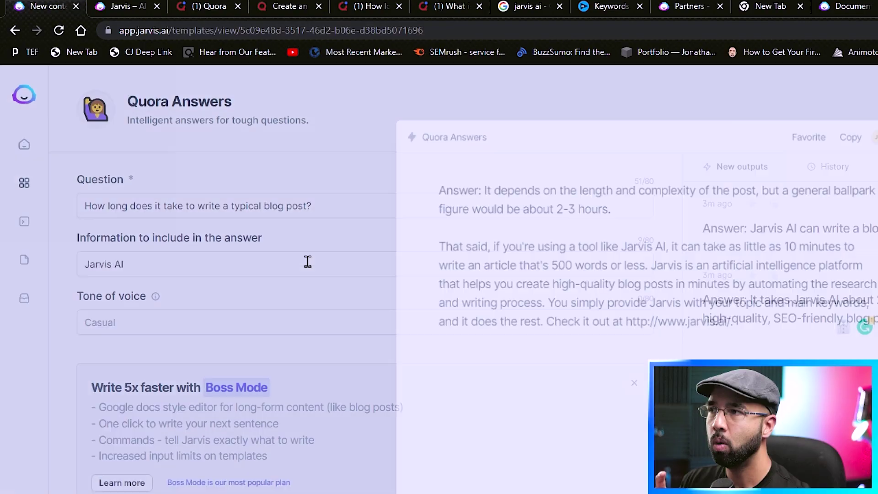
click(27, 161)
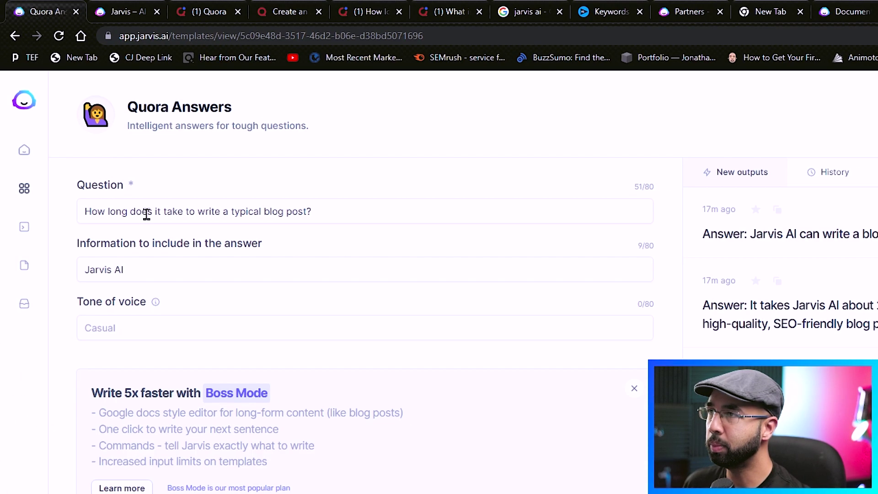
click(448, 11)
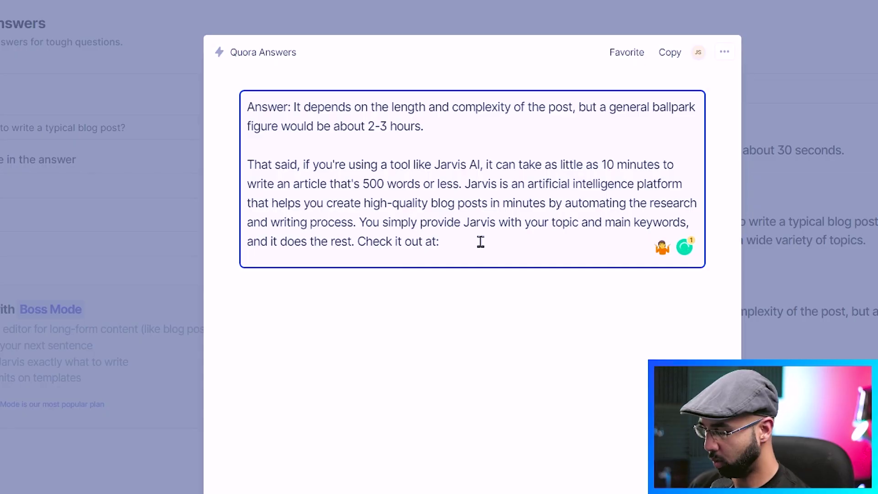
text(https://youtu.be/vb7lFvyZRDU)
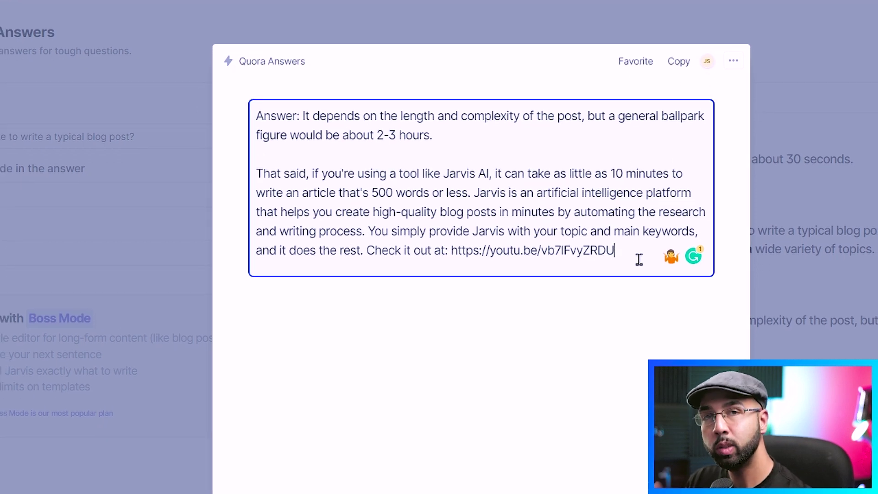
Copy the generated text without its "Answer:" label into a new Quora answer to "How long does it take to write a typical blog post?"
drag(619, 258, 299, 149)
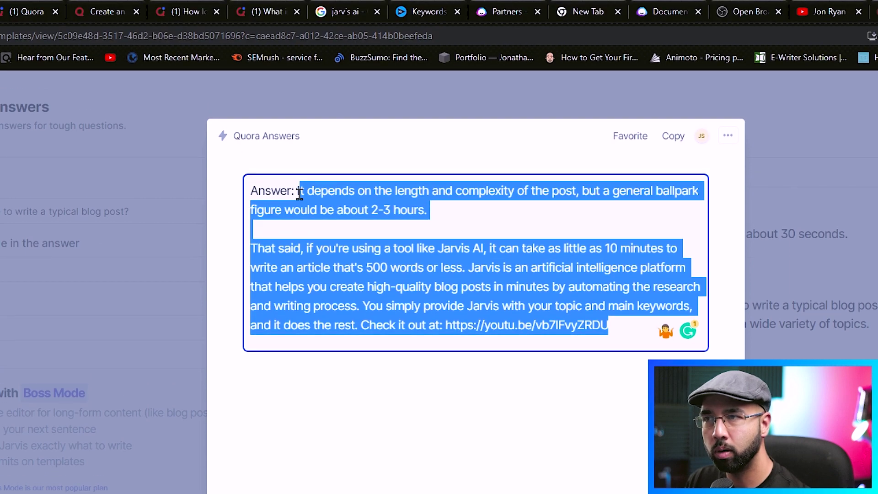
right_click(299, 194)
click(342, 245)
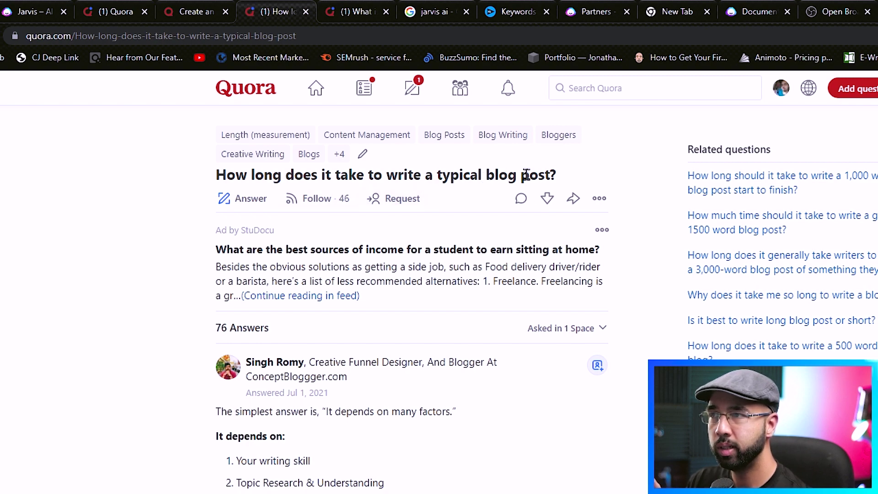
click(246, 198)
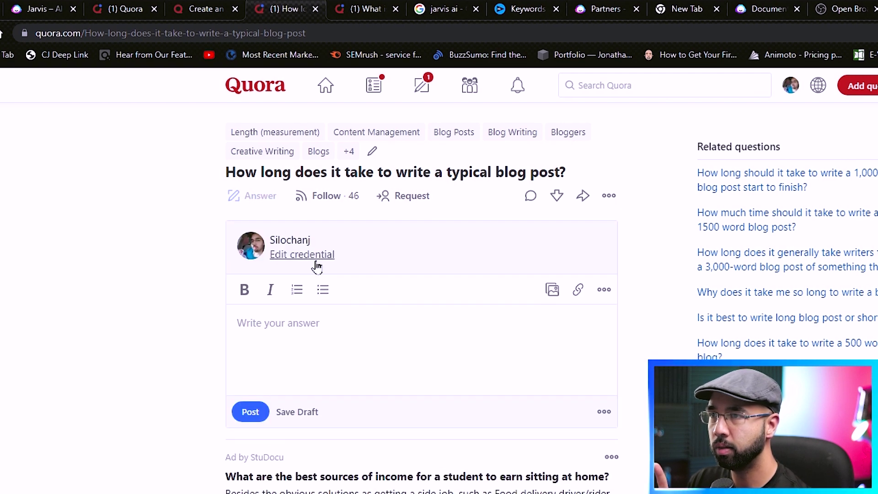
right_click(293, 330)
click(352, 369)
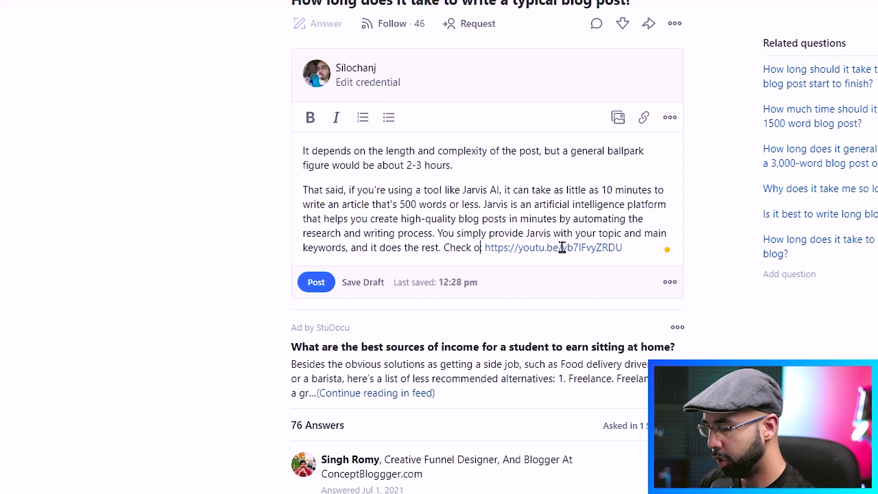
Reword the link's lead-in to "Check out this video where I used Jarvis AI to write a blog post in less than 10 minutes:" and post the answer
text(ideo where I used Jarvis AI to)
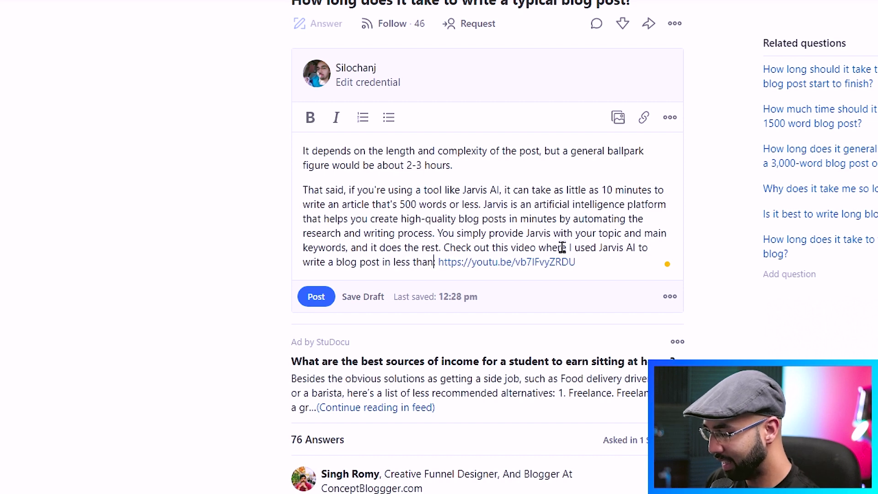
text(s)
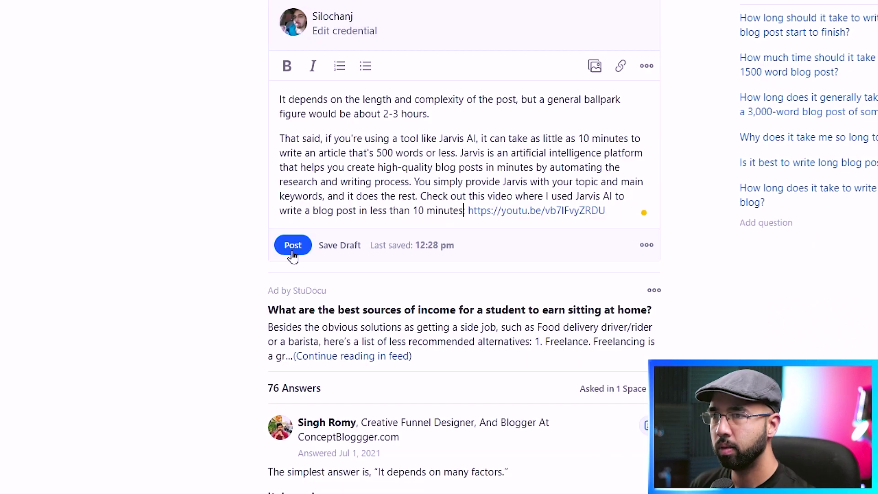
click(293, 247)
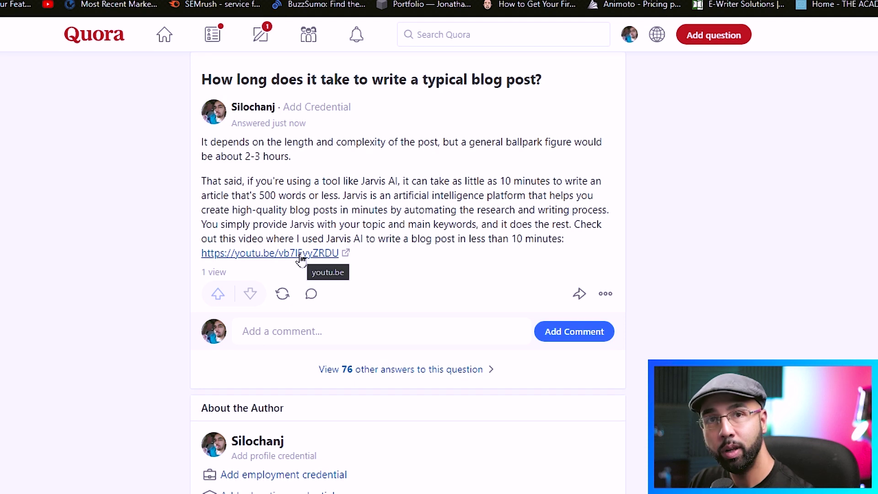
Follow the posted answer's video link, skip ahead in the tutorial, and open the description's "Get Your 10,000 WORDS FREE on Jarvis ai" link
click(300, 255)
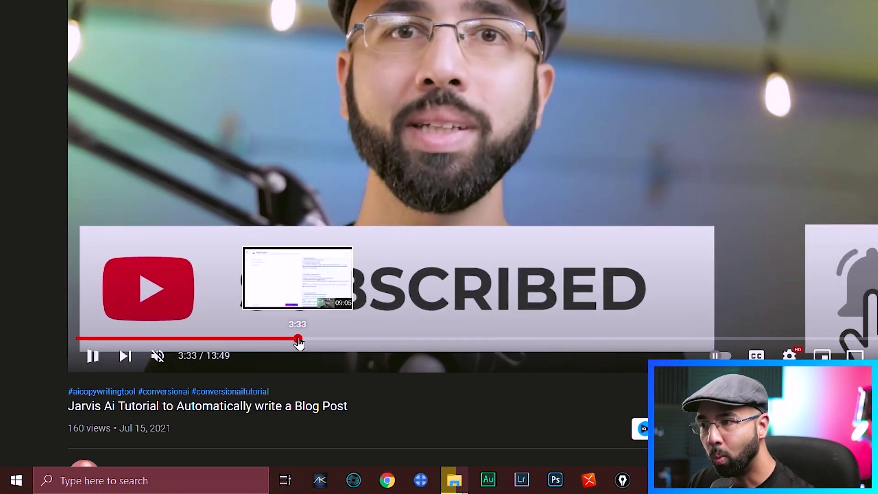
click(300, 338)
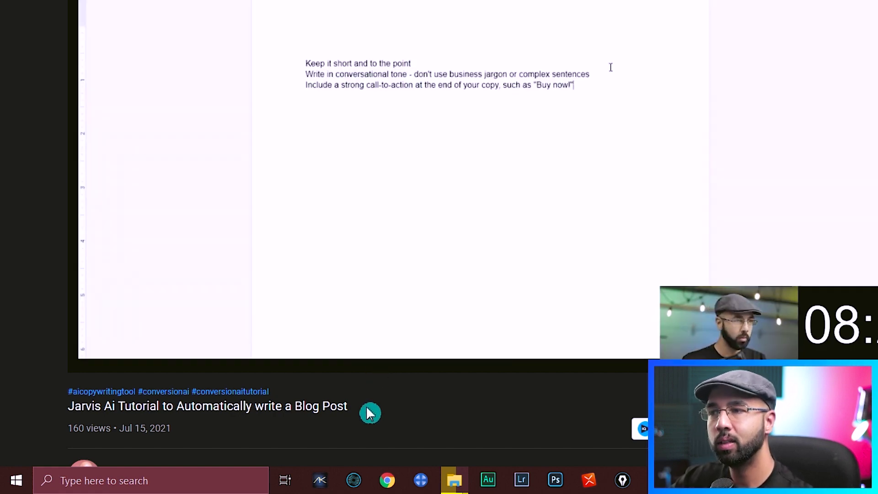
scroll(373, 407, down, 4)
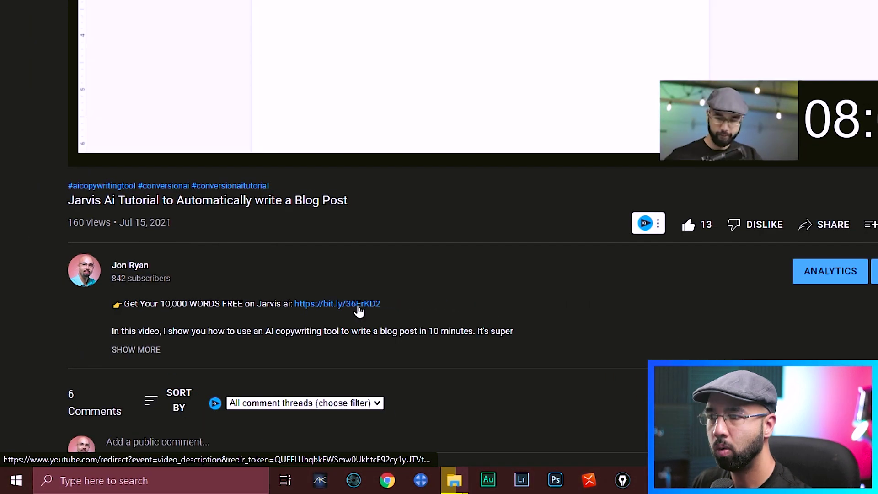
click(549, 301)
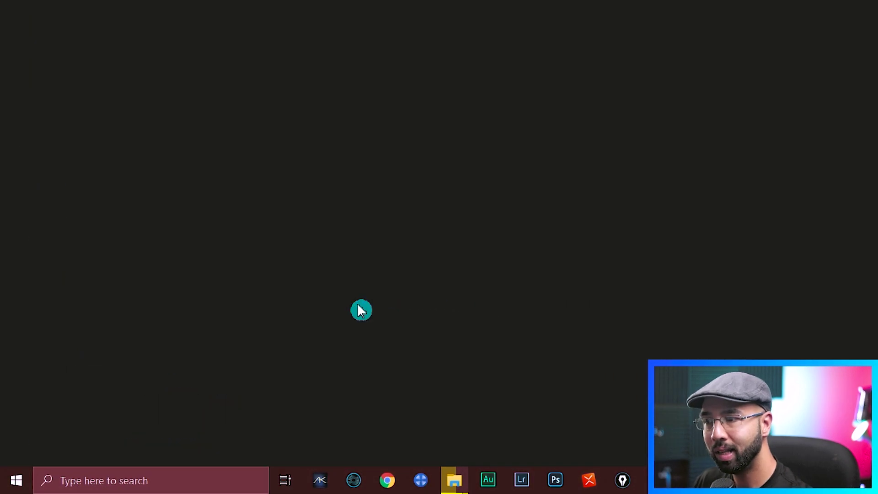